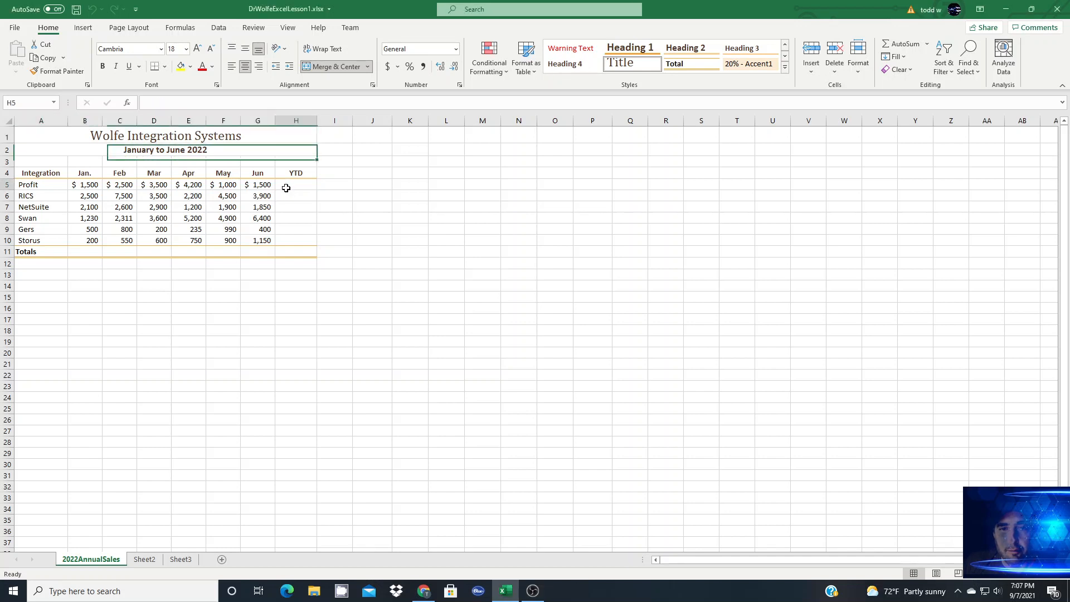
# Step: Total Profit's January to June sales in H5 with AutoSum over B5:G5 and check the sum of those selected cells
pyautogui.click(286, 187)
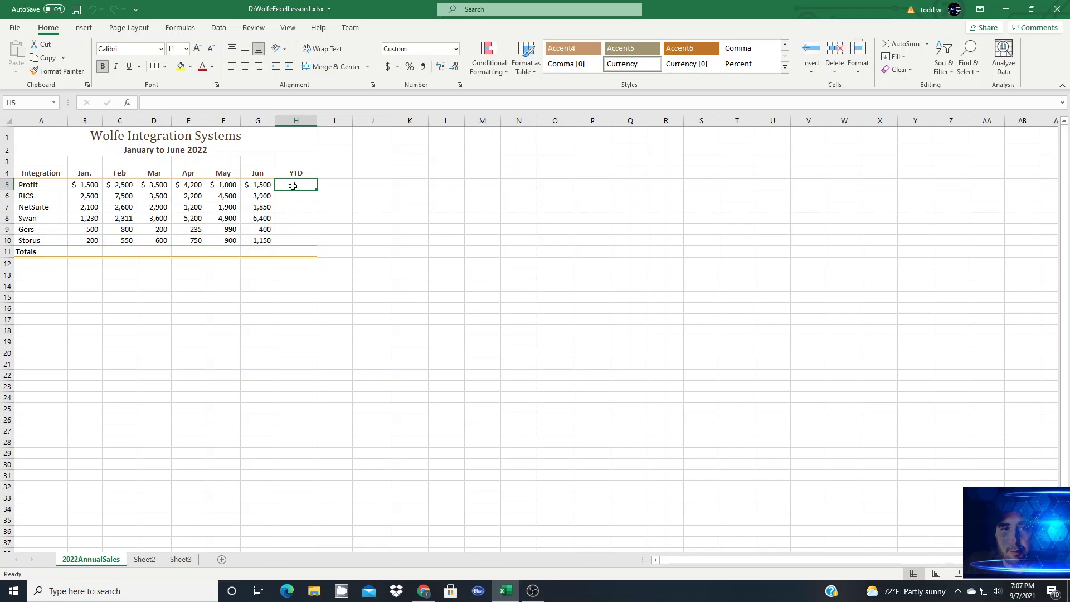
pyautogui.click(901, 45)
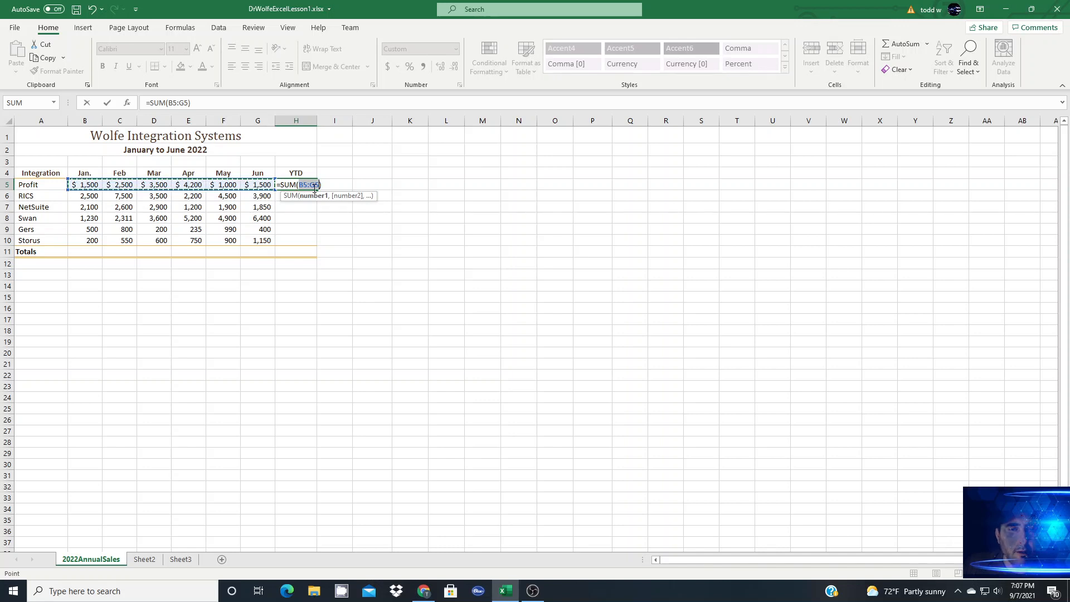
pyautogui.press('Return')
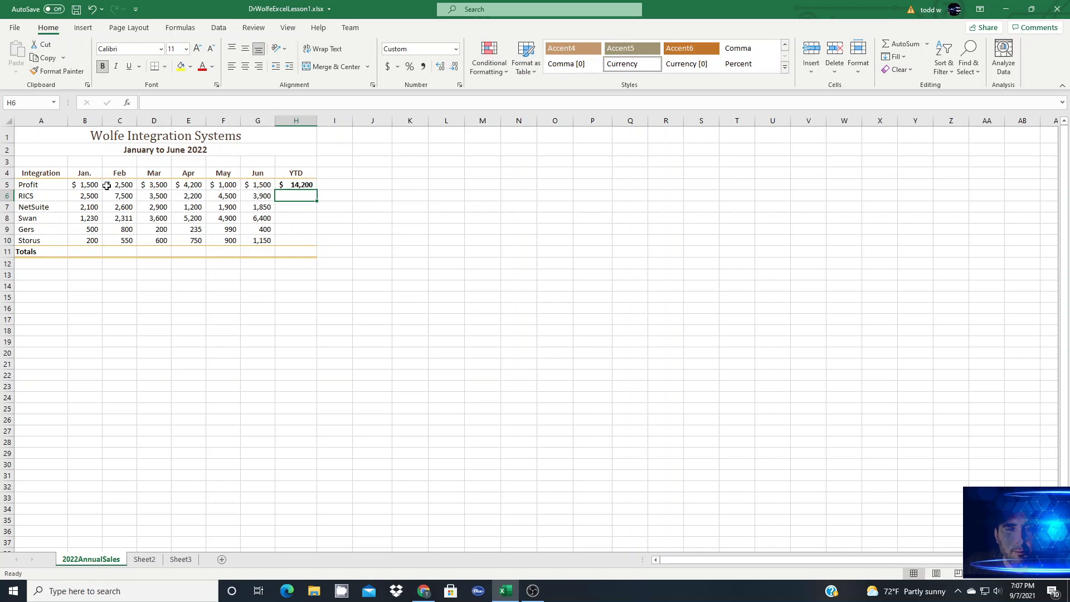
pyautogui.moveTo(79, 186); pyautogui.dragTo(262, 186)
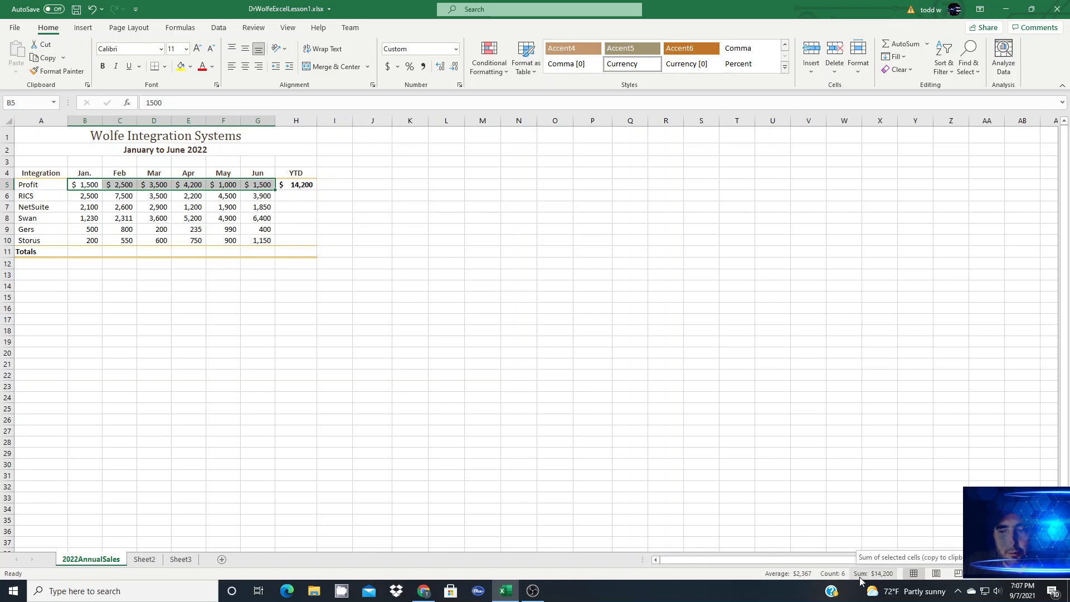
pyautogui.click(861, 581)
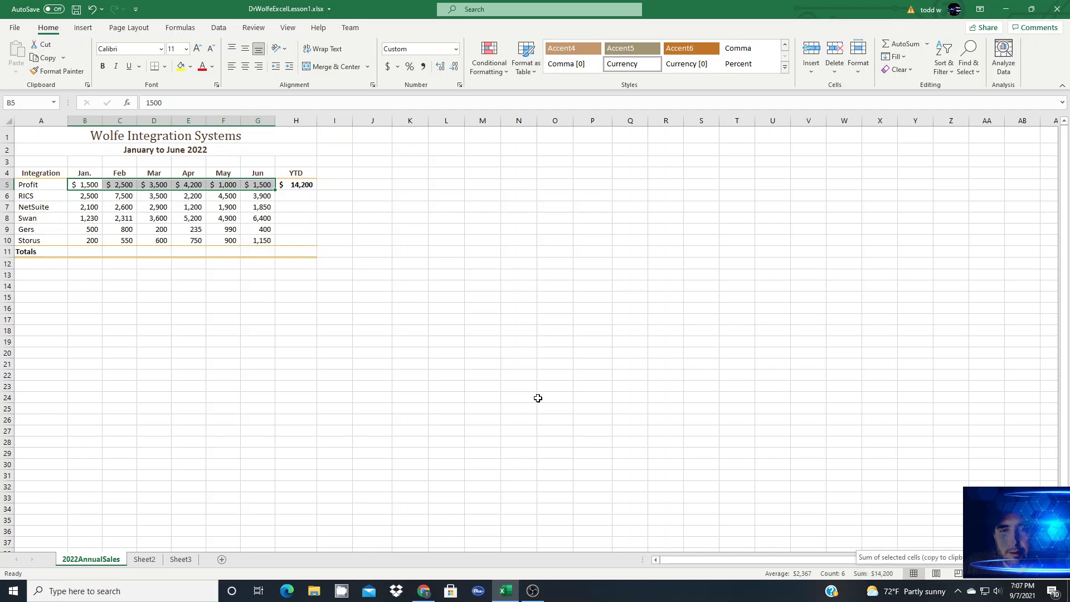
# Step: Enter =sum(B6,C6,D6,E6,F6,G6) in H6 for the RICS year-to-date total and check the sum of the selected month cells
pyautogui.click(304, 195)
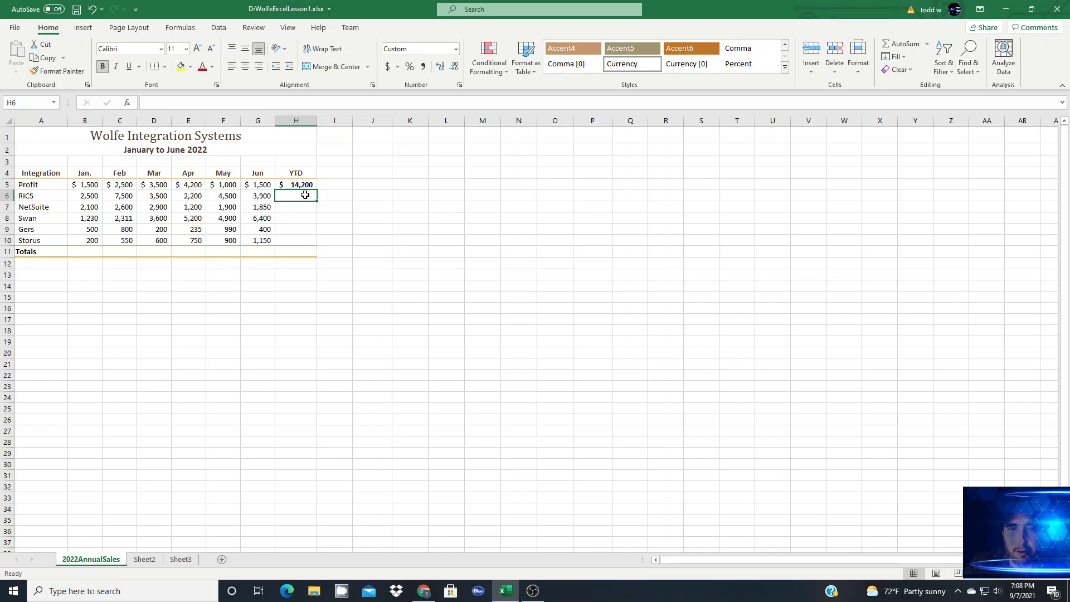
pyautogui.write('=s')
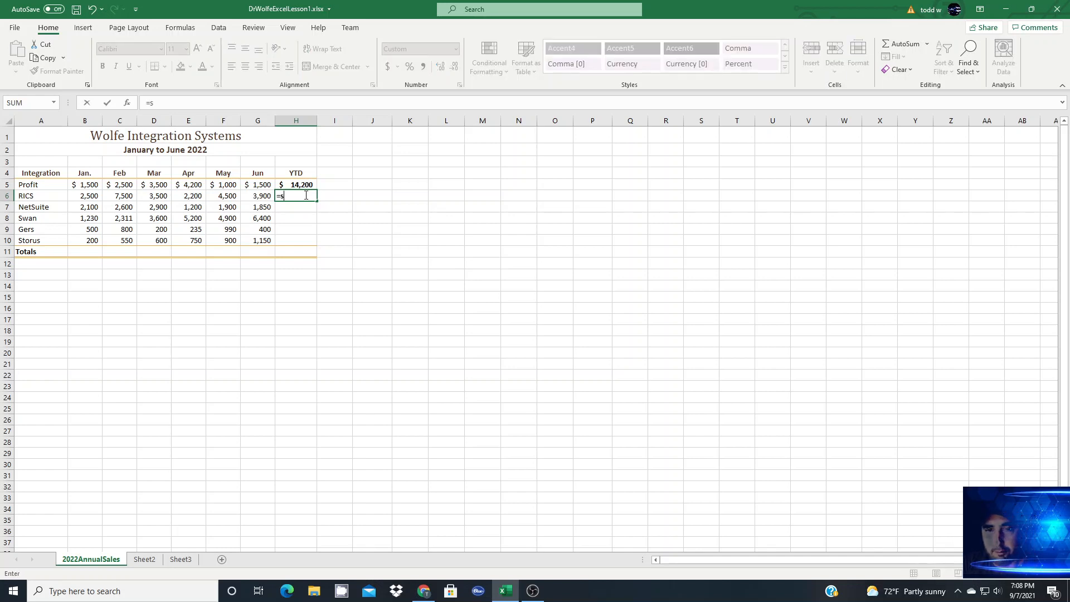
pyautogui.write('um(')
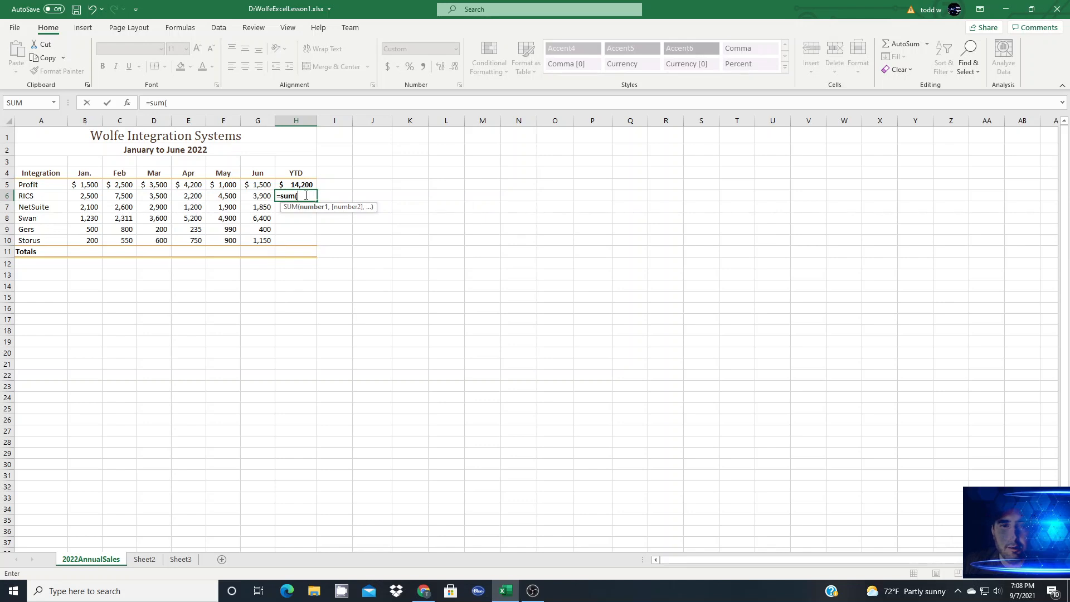
pyautogui.click(91, 198)
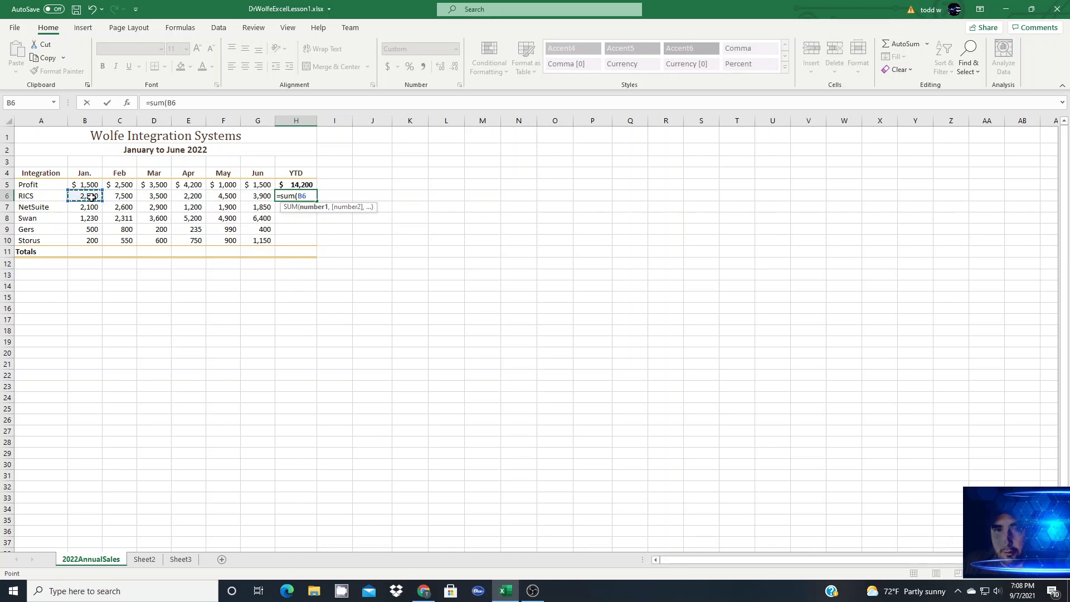
pyautogui.write(',')
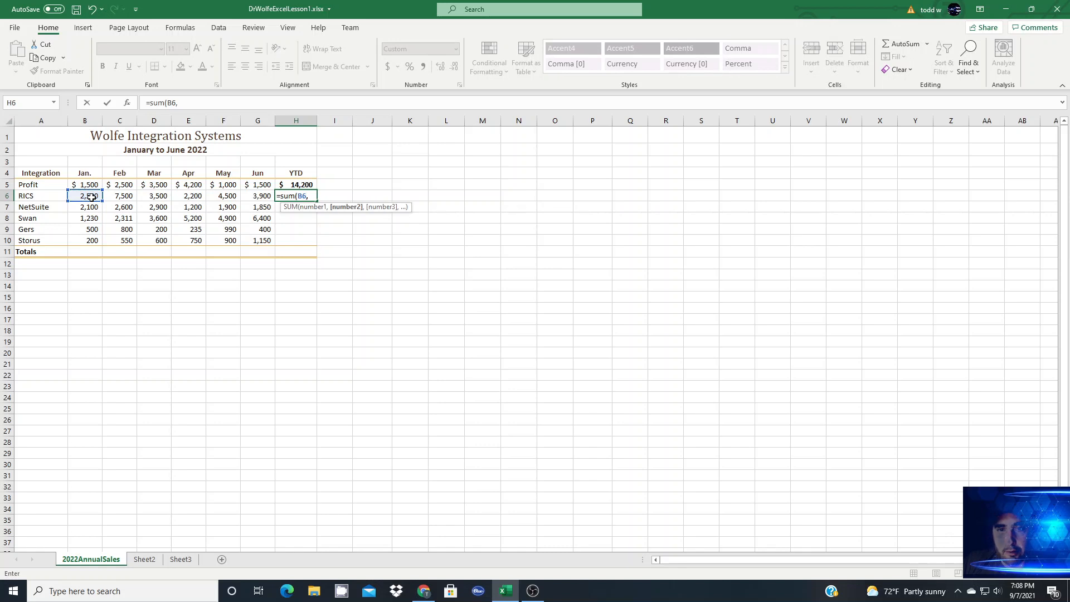
pyautogui.click(125, 197)
pyautogui.write(',')
pyautogui.click(150, 198)
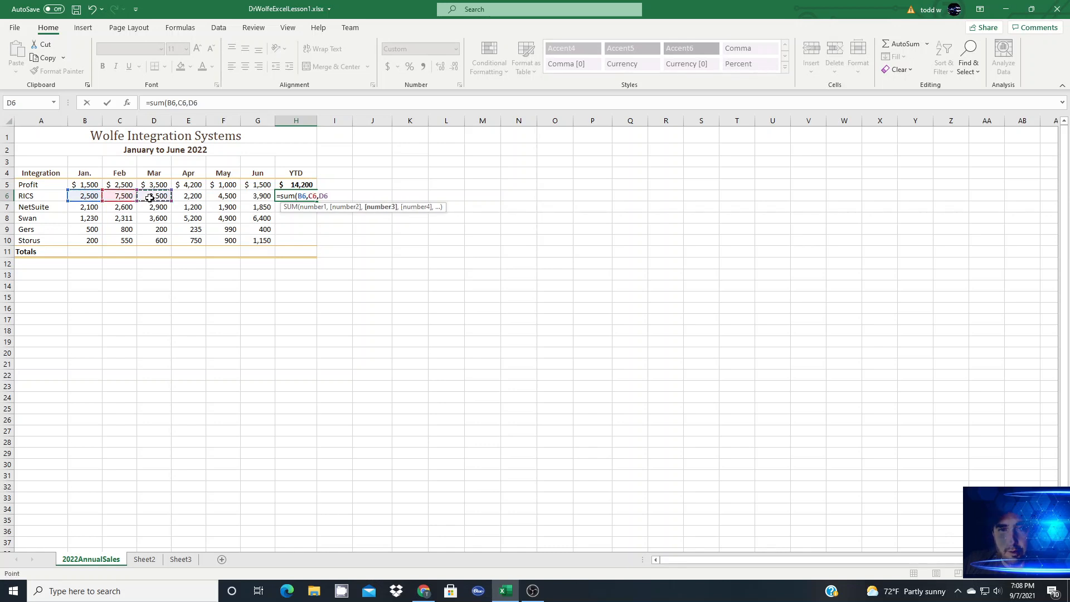
pyautogui.write(',')
pyautogui.click(198, 197)
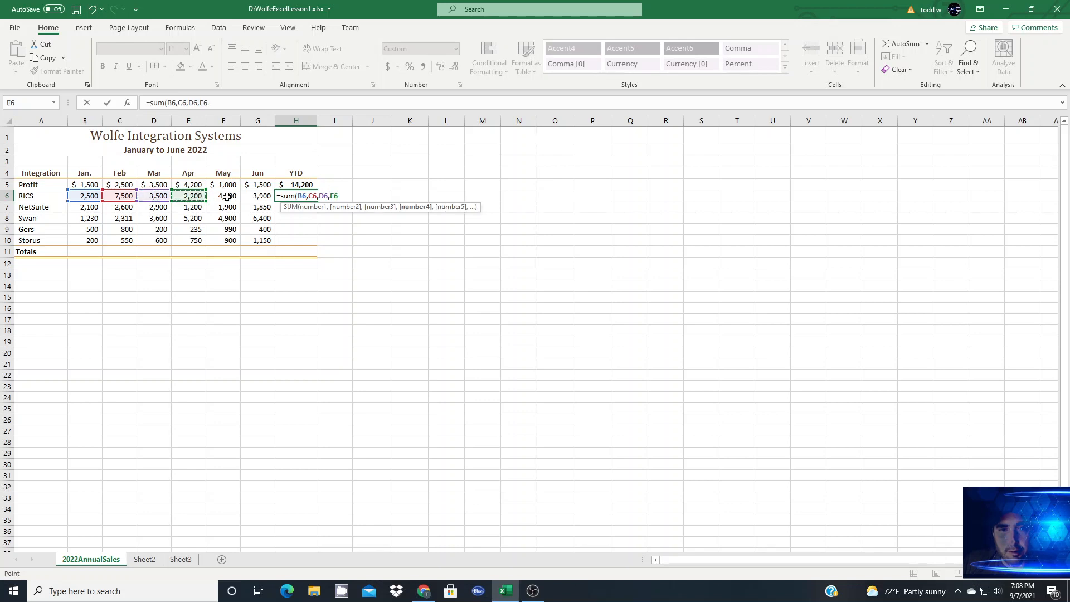
pyautogui.write(',')
pyautogui.click(226, 197)
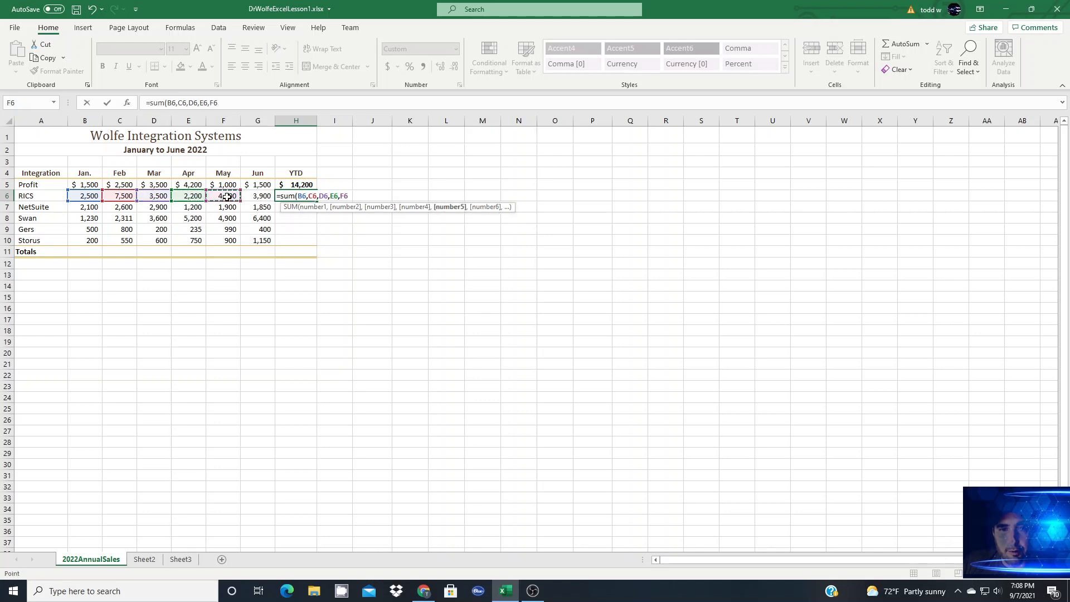
pyautogui.write(',')
pyautogui.click(257, 196)
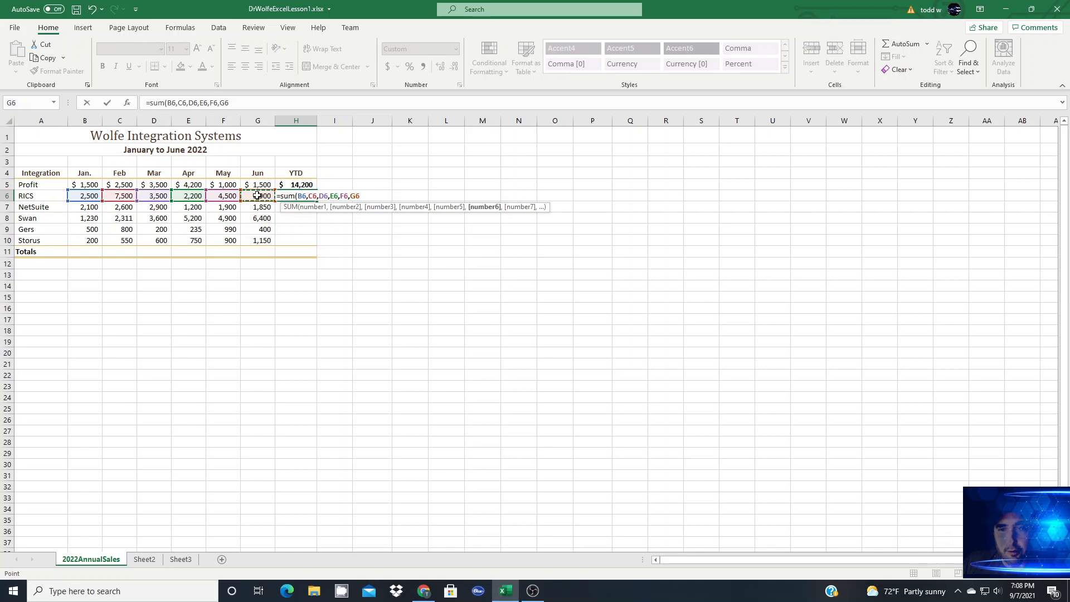
pyautogui.write(')')
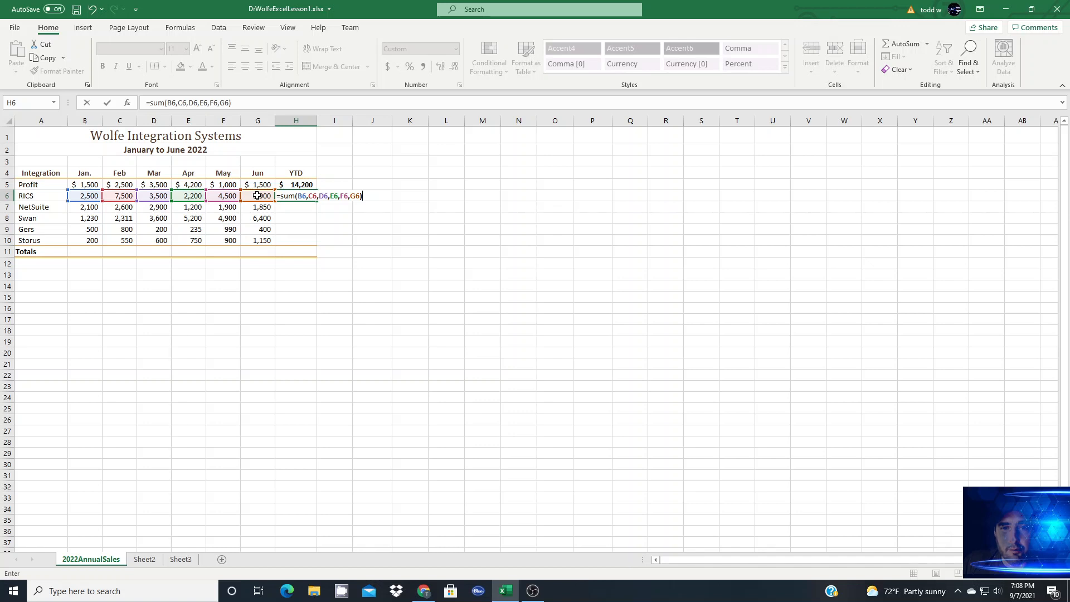
pyautogui.press('Return')
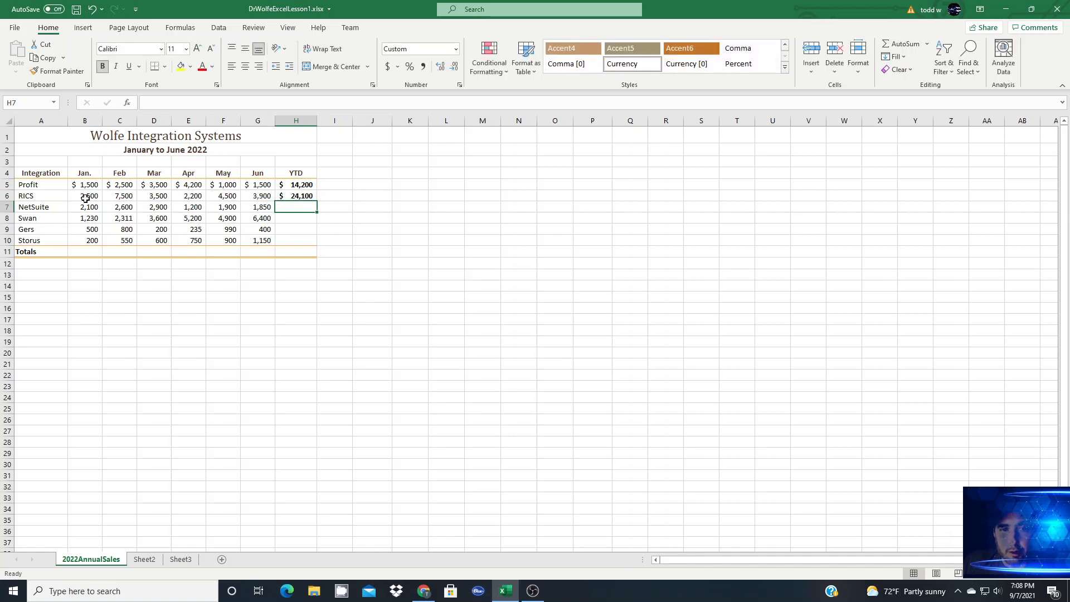
pyautogui.moveTo(85, 198); pyautogui.dragTo(252, 196)
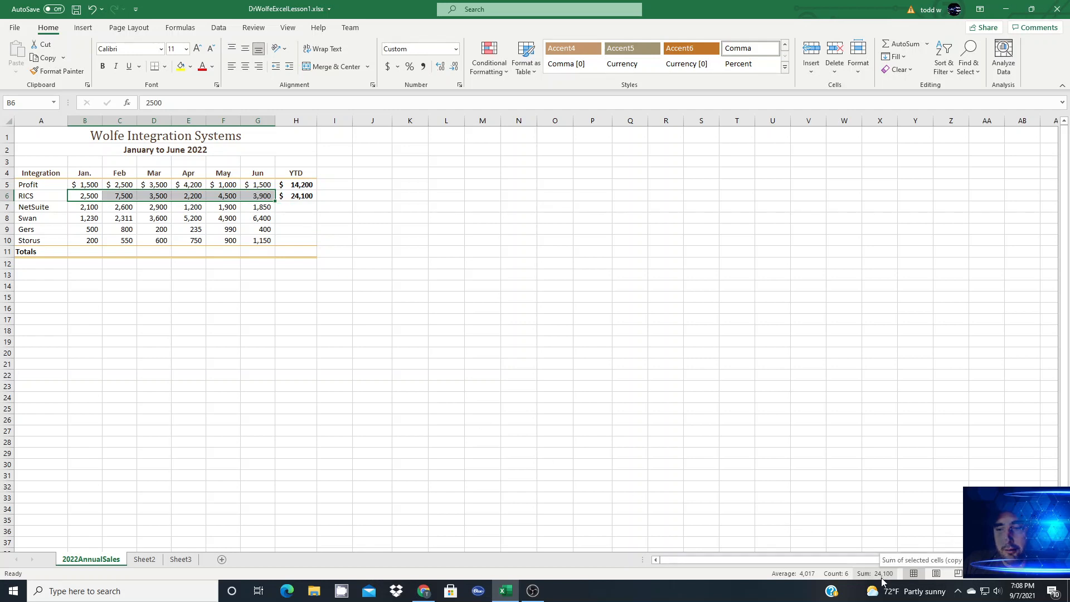
# Step: Enter =sum(B7:G7) in H7 as the NetSuite year-to-date total
pyautogui.click(300, 208)
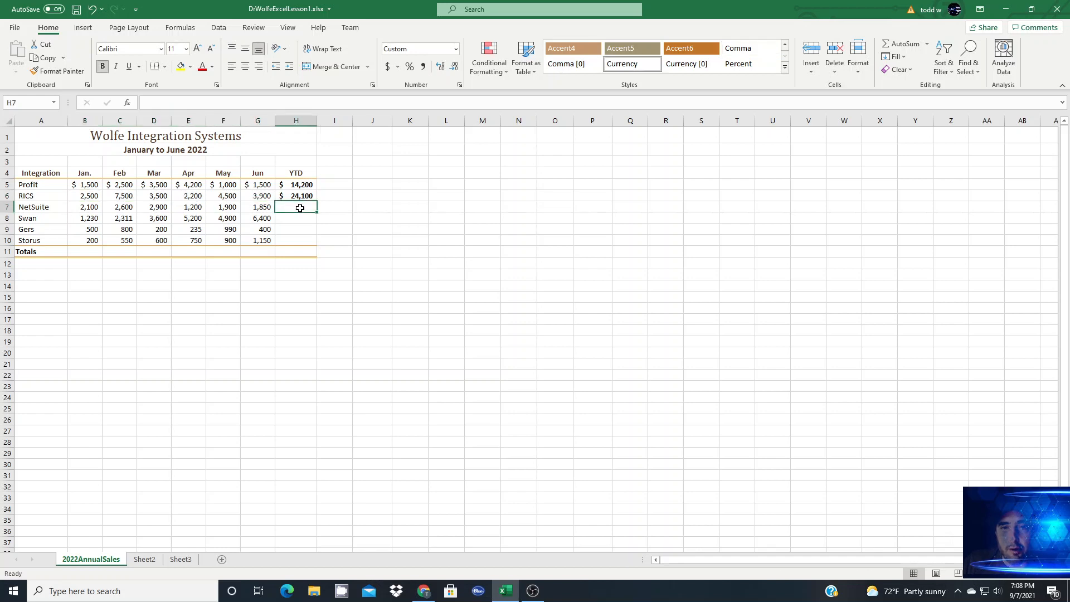
pyautogui.write('=')
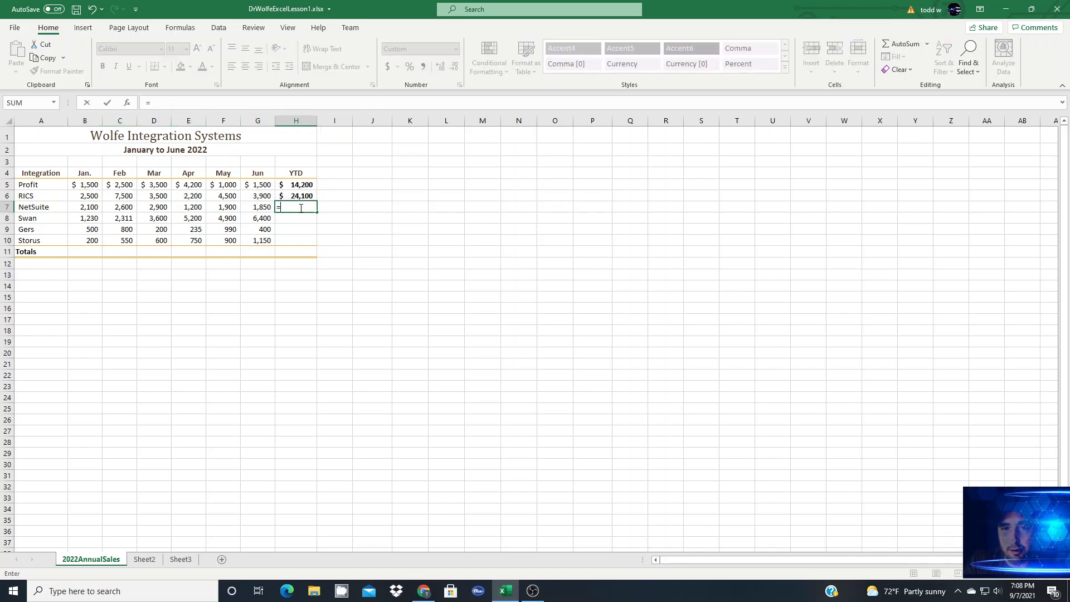
pyautogui.write('sum')
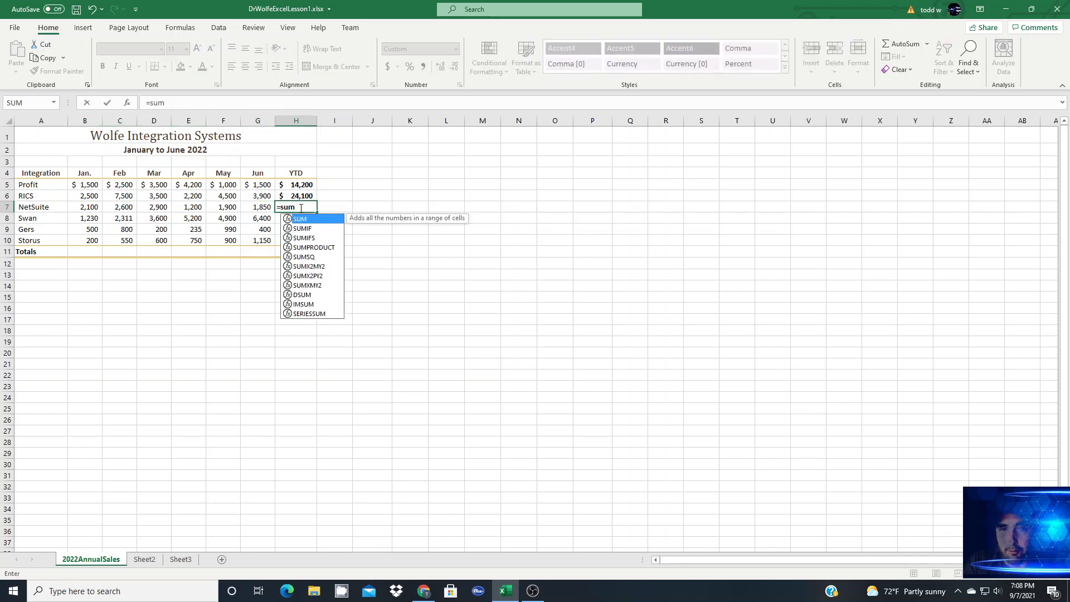
pyautogui.write('(')
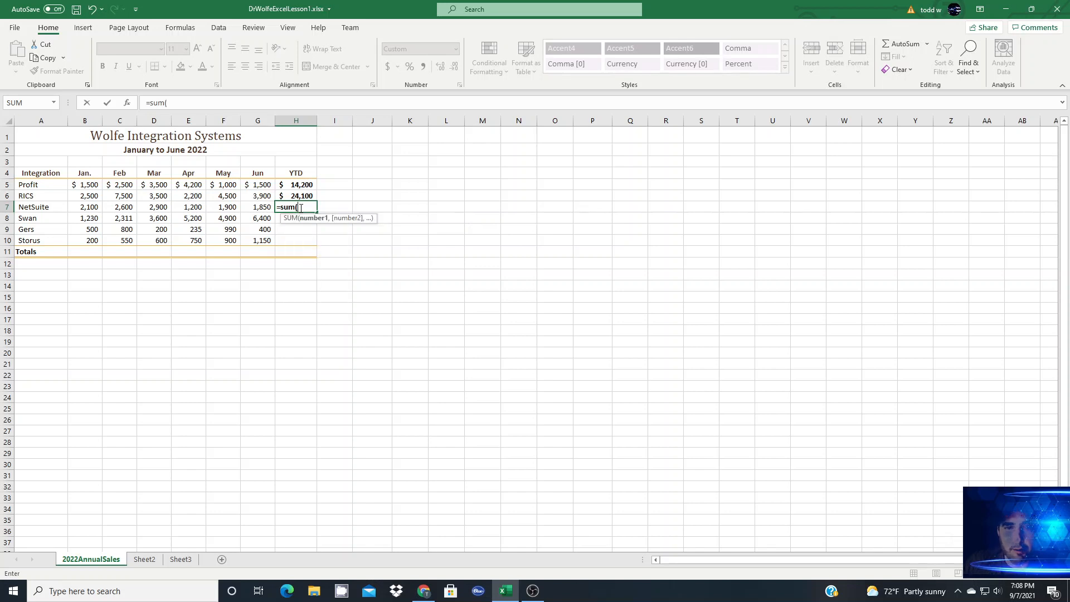
pyautogui.click(85, 207)
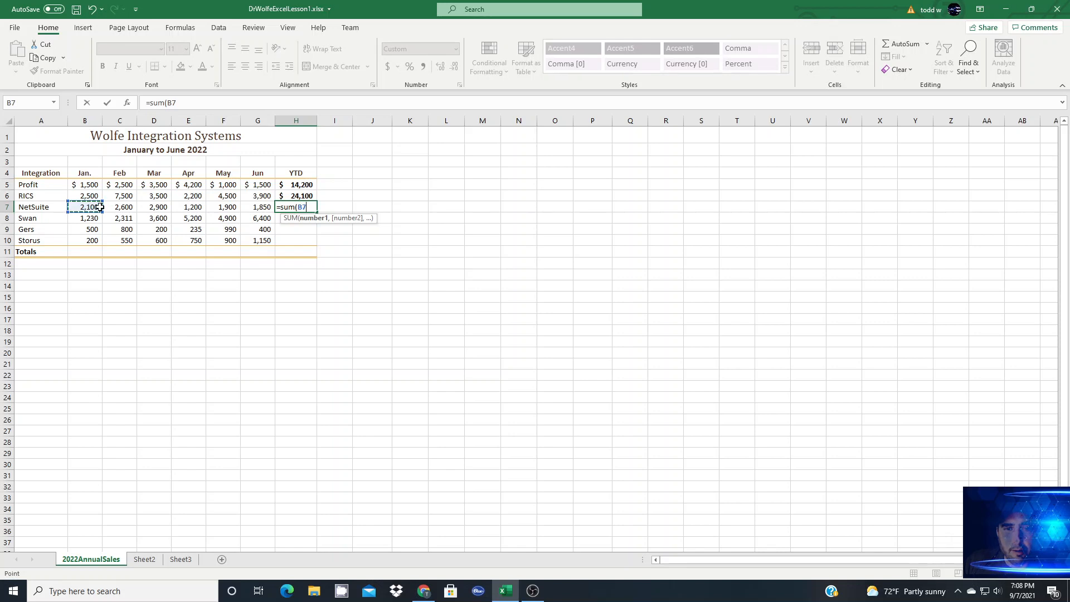
pyautogui.moveTo(84, 207); pyautogui.dragTo(256, 210)
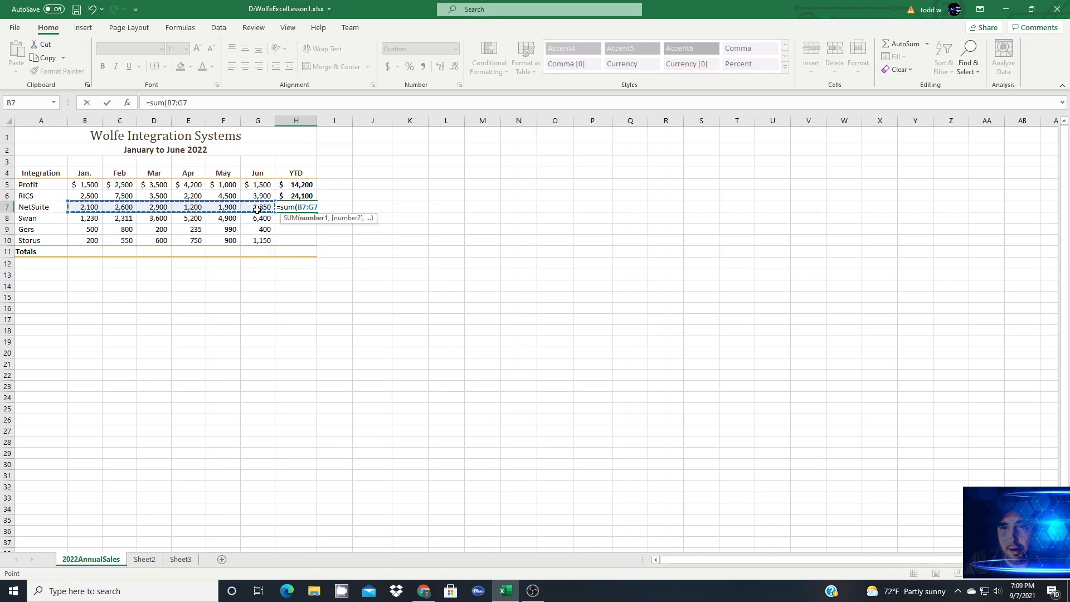
pyautogui.write(')')
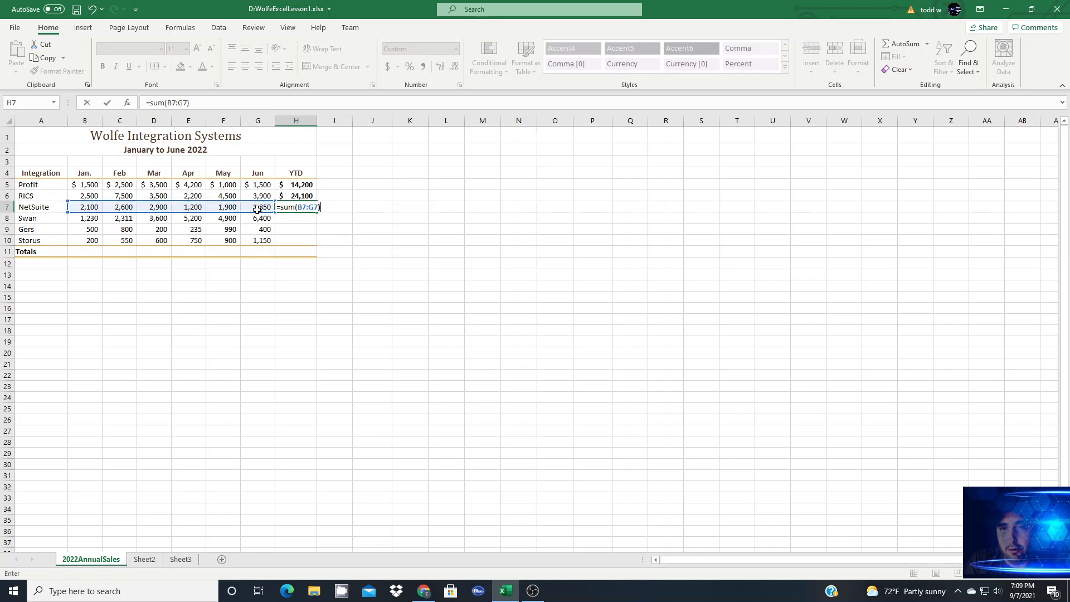
pyautogui.press('Return')
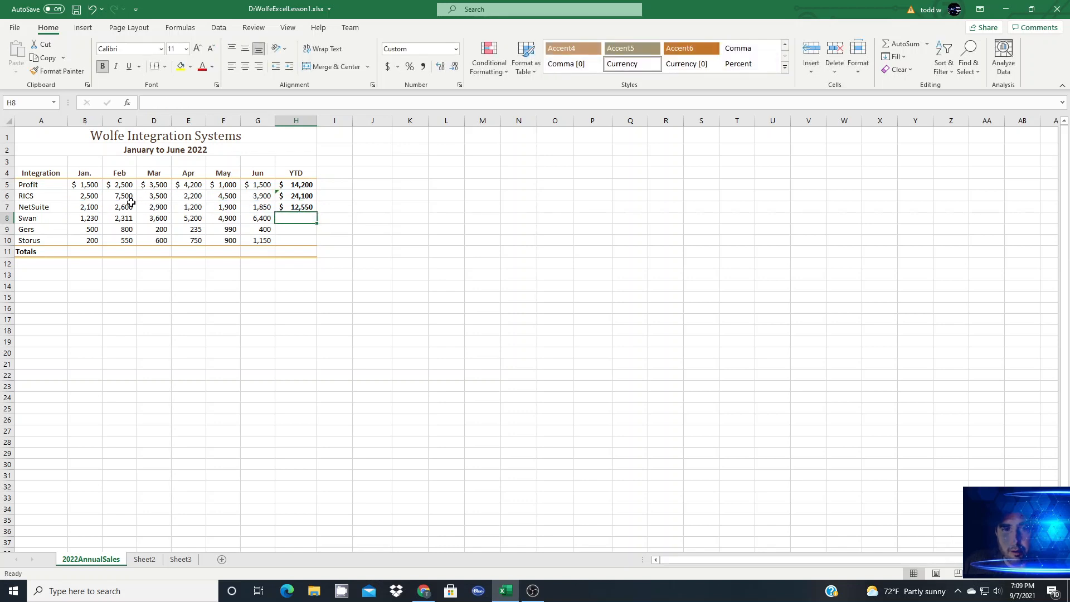
# Step: Check the sum of NetSuite's selected month cells and fill the H7 formula down through H10
pyautogui.moveTo(96, 211); pyautogui.dragTo(259, 208)
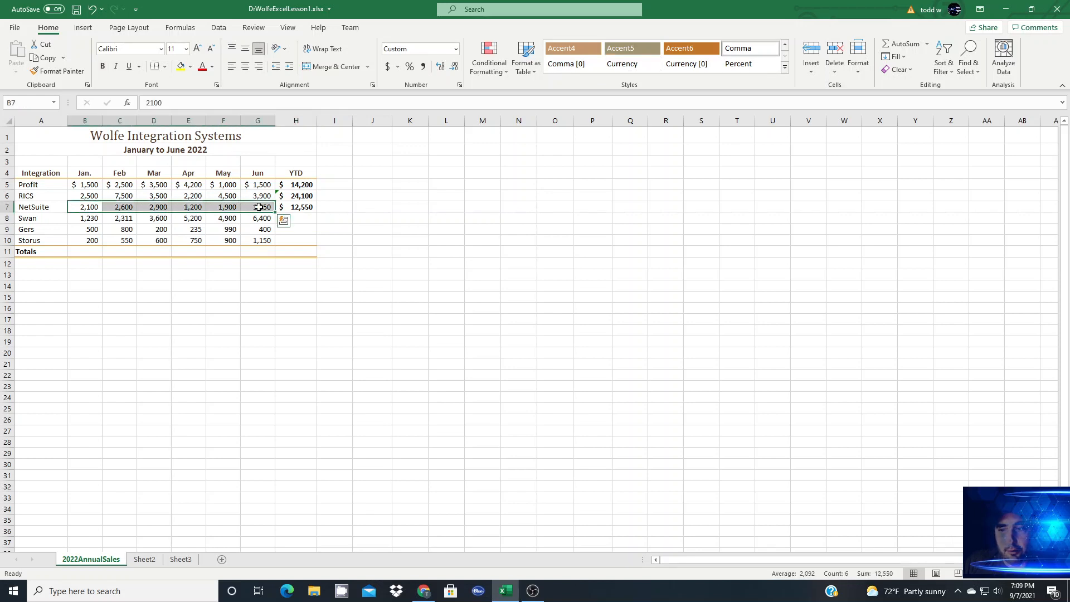
pyautogui.click(306, 208)
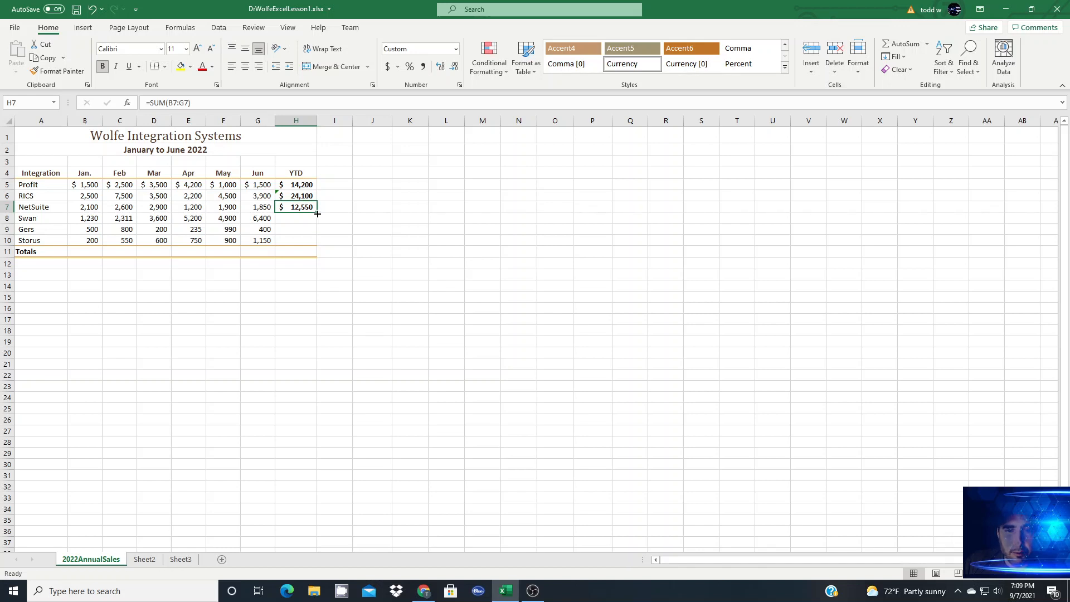
pyautogui.moveTo(317, 214); pyautogui.dragTo(324, 245)
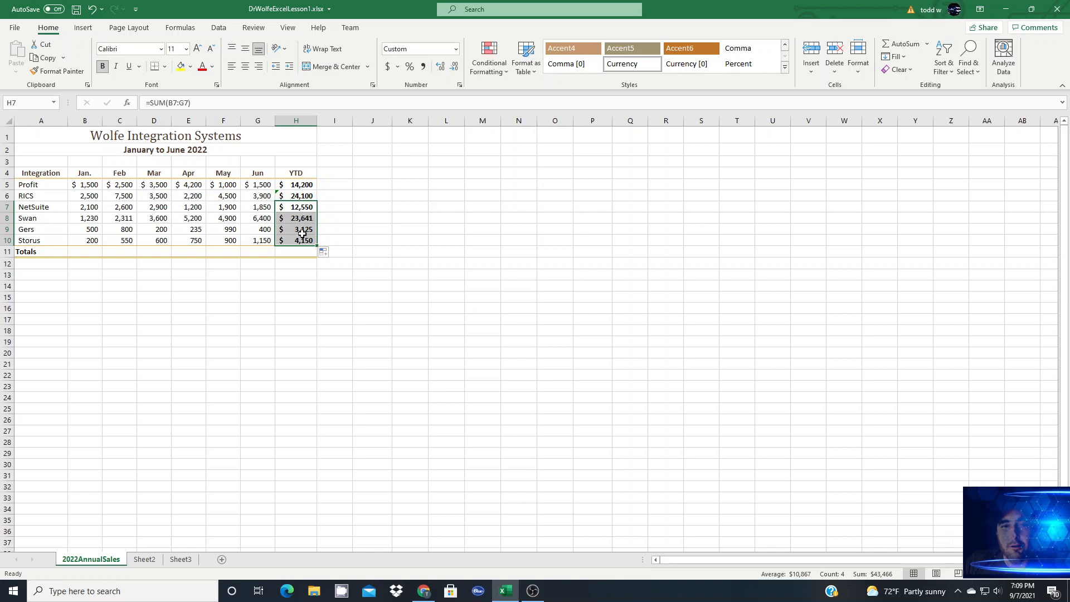
# Step: Total the January column in B11 with AutoSum over B5:B10 and check the sum of those selected cells
pyautogui.click(82, 252)
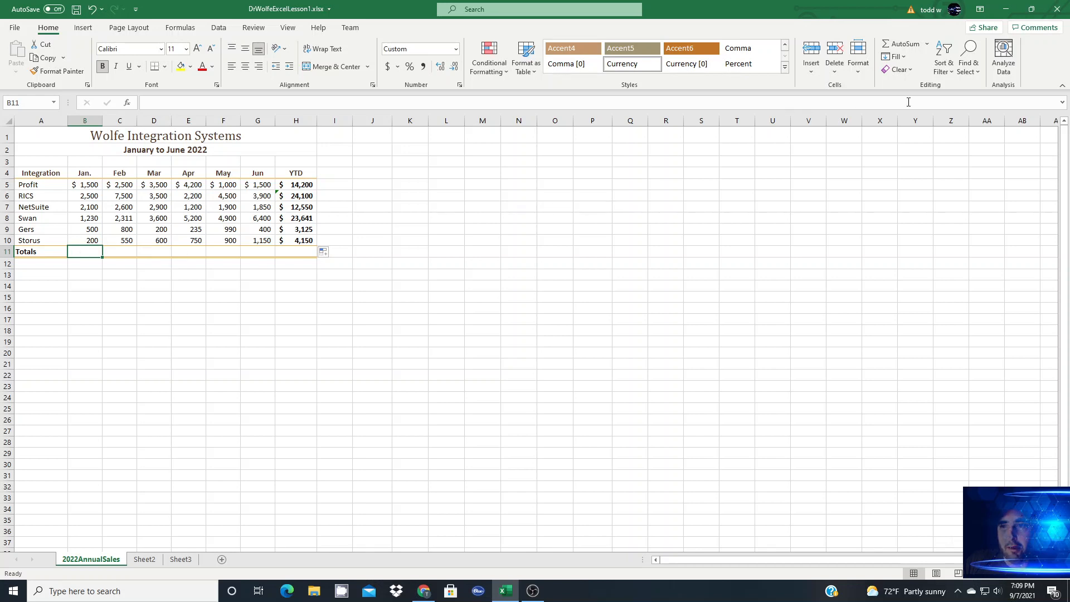
pyautogui.click(899, 43)
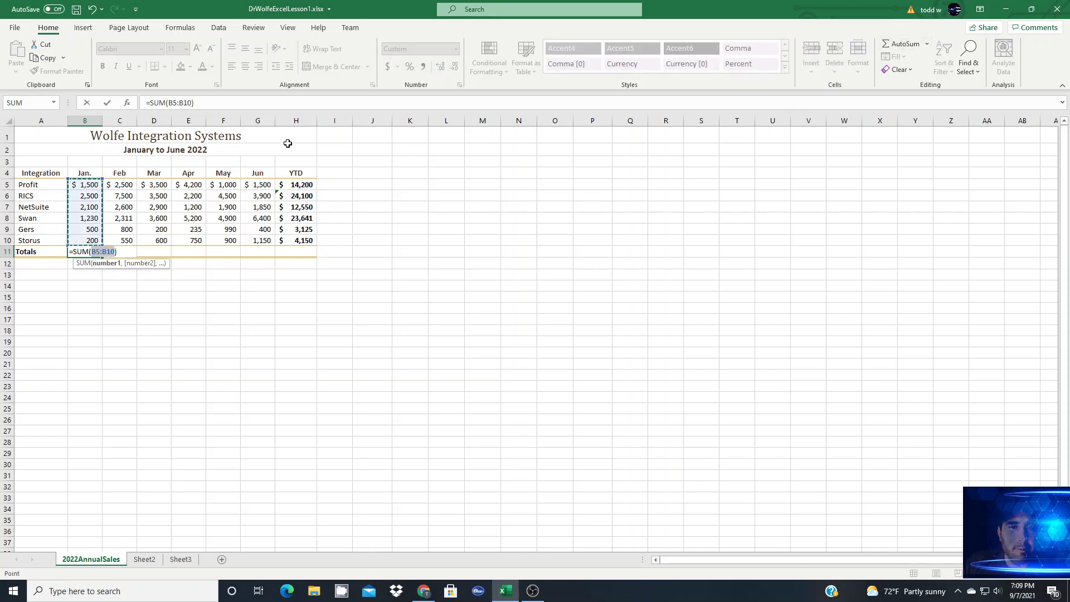
pyautogui.press('Return')
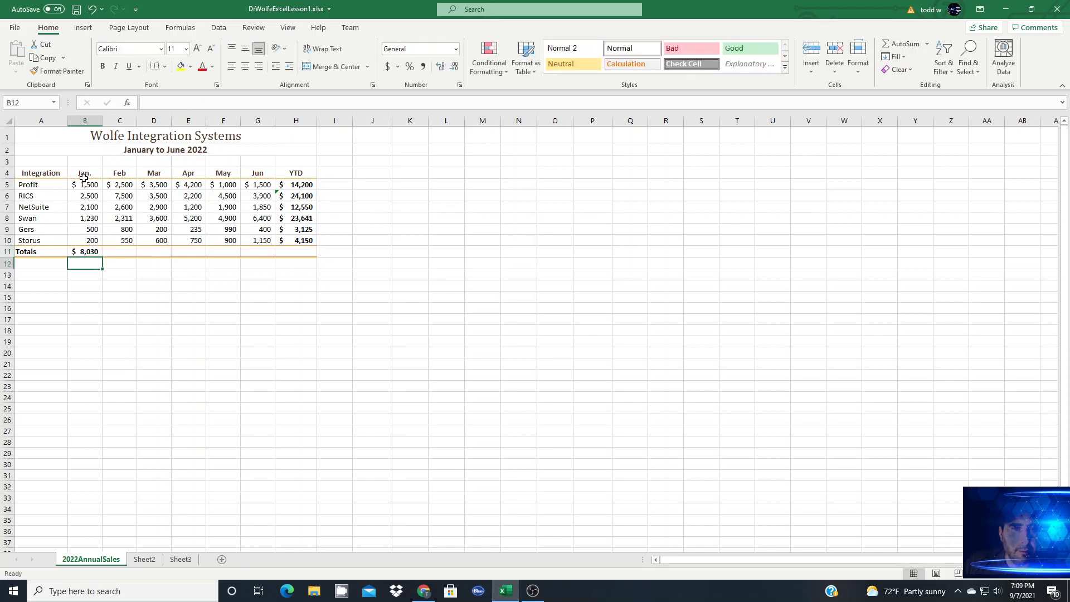
pyautogui.moveTo(84, 184); pyautogui.dragTo(85, 238)
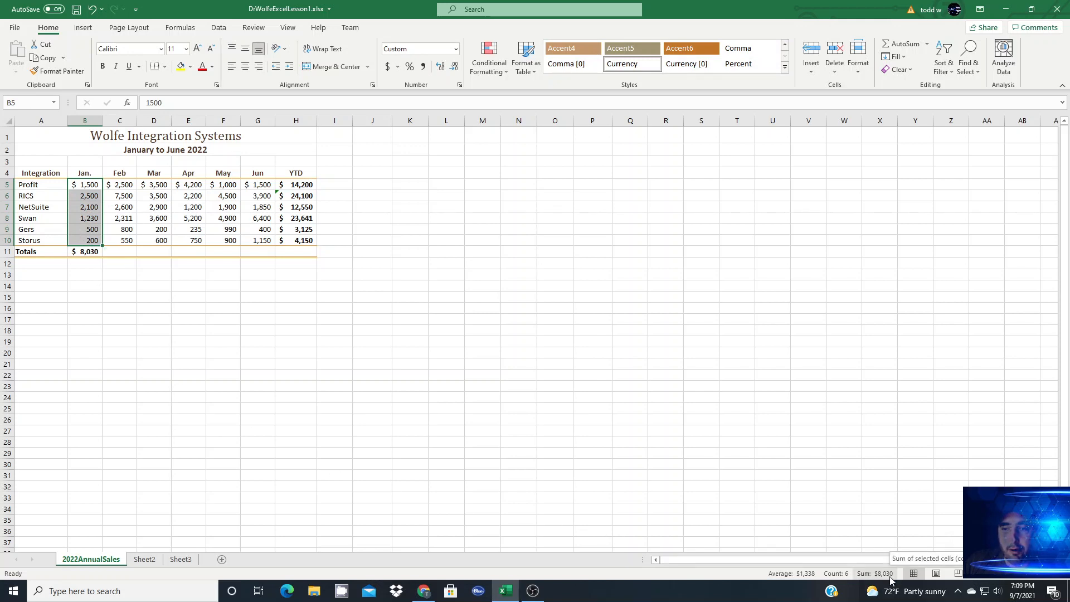
# Step: Fill the January total formula in B11 across the Totals row through H11
pyautogui.click(75, 252)
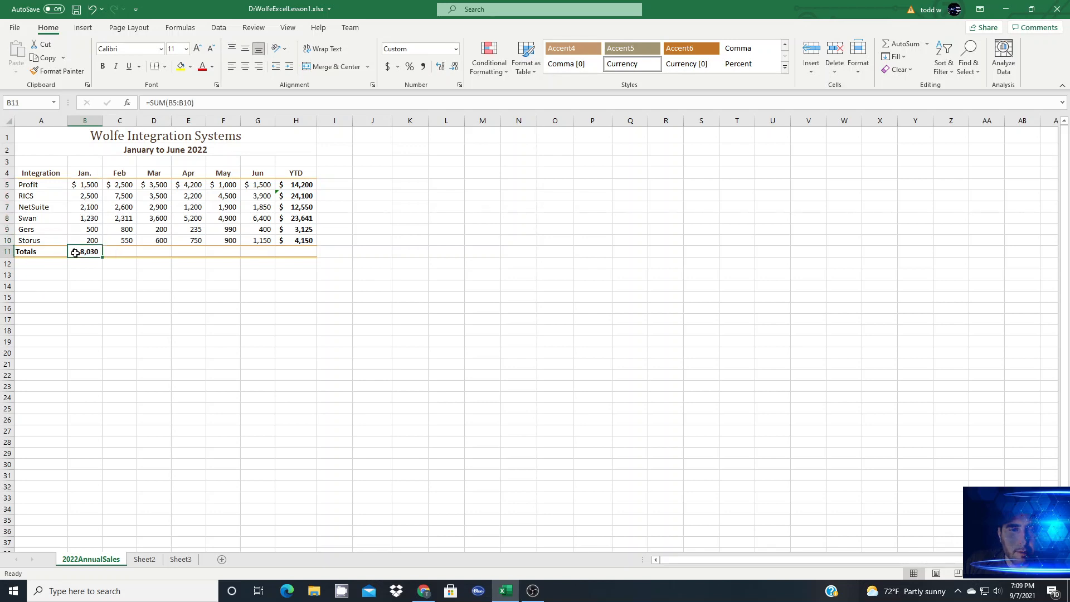
pyautogui.moveTo(102, 258); pyautogui.dragTo(303, 255)
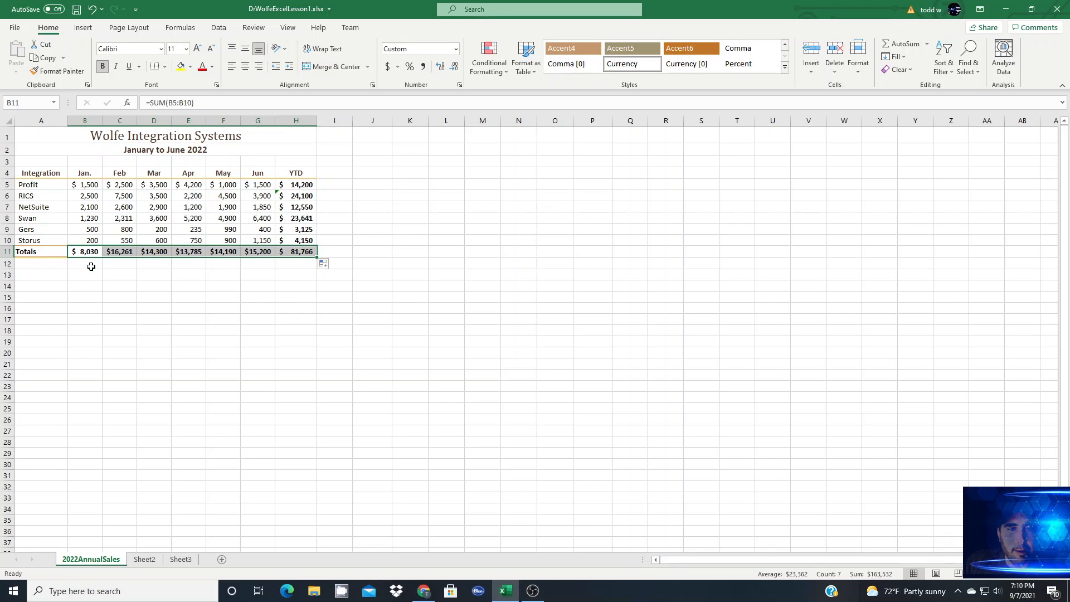
pyautogui.click(33, 262)
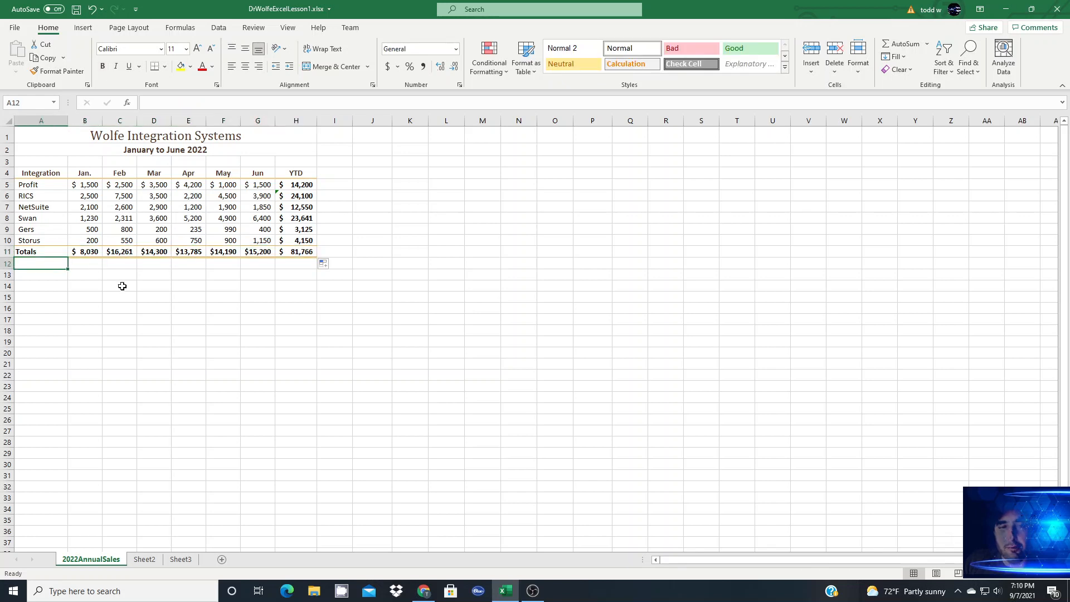
# Step: Label A12 as Average and enter =average(B5:B10) in B12 for the January column
pyautogui.write('Ave')
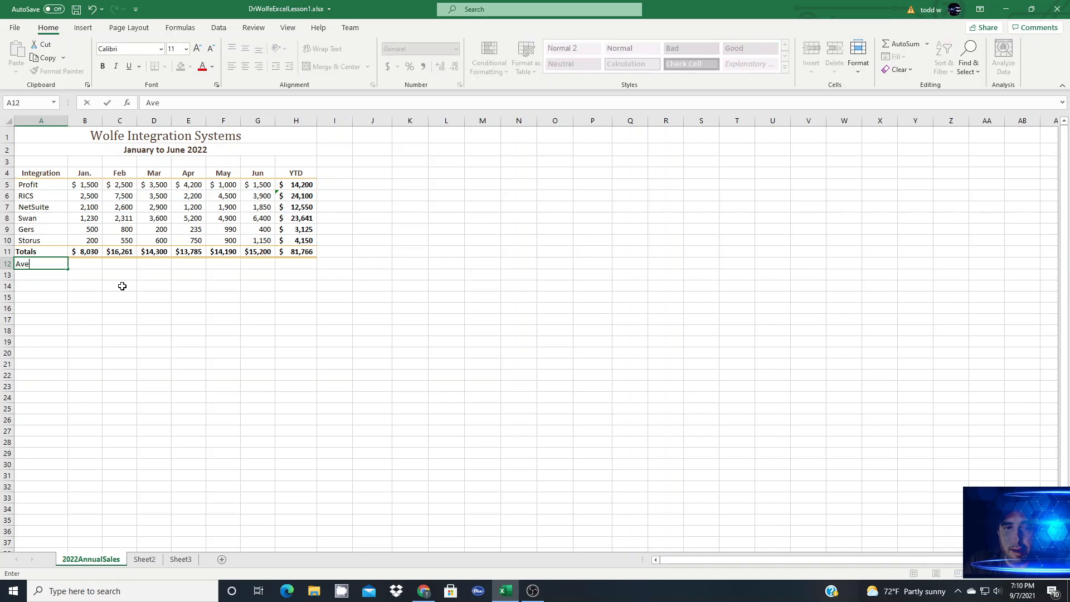
pyautogui.write('rage')
pyautogui.press('Tab')
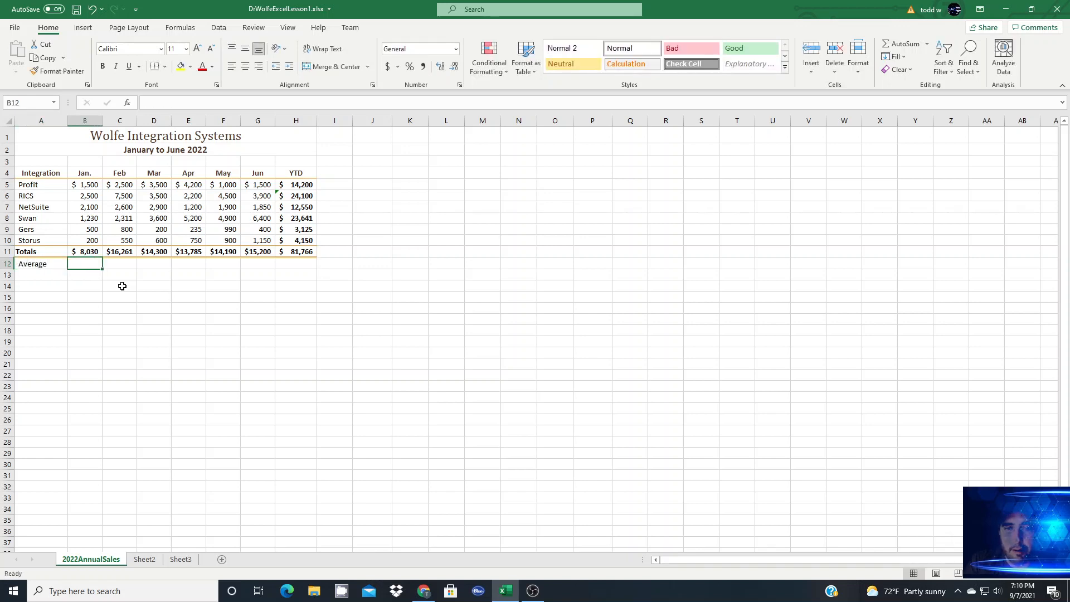
pyautogui.write('=avera')
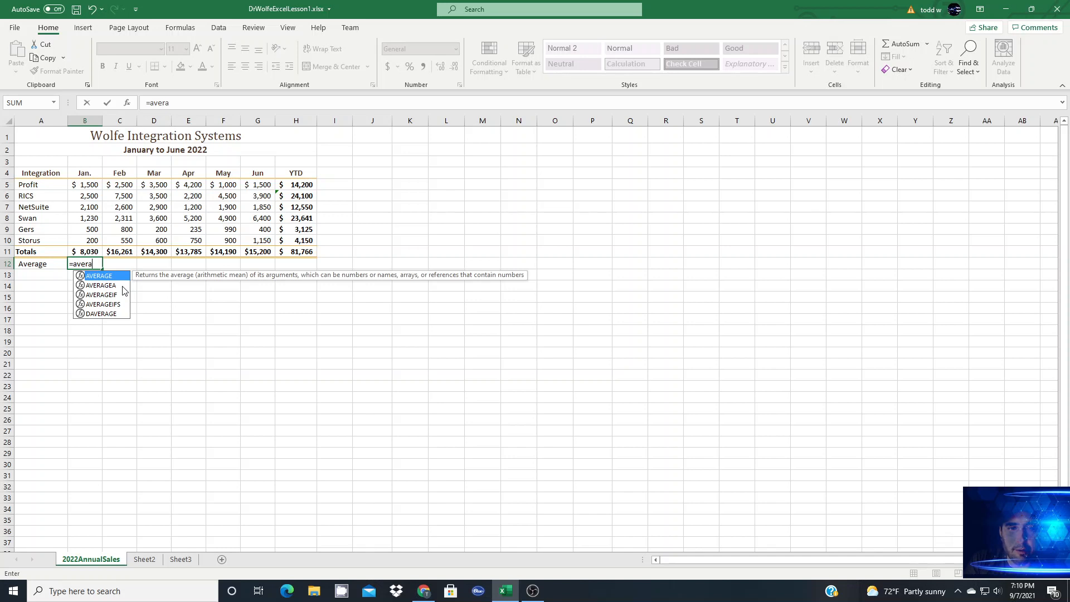
pyautogui.write('ge(')
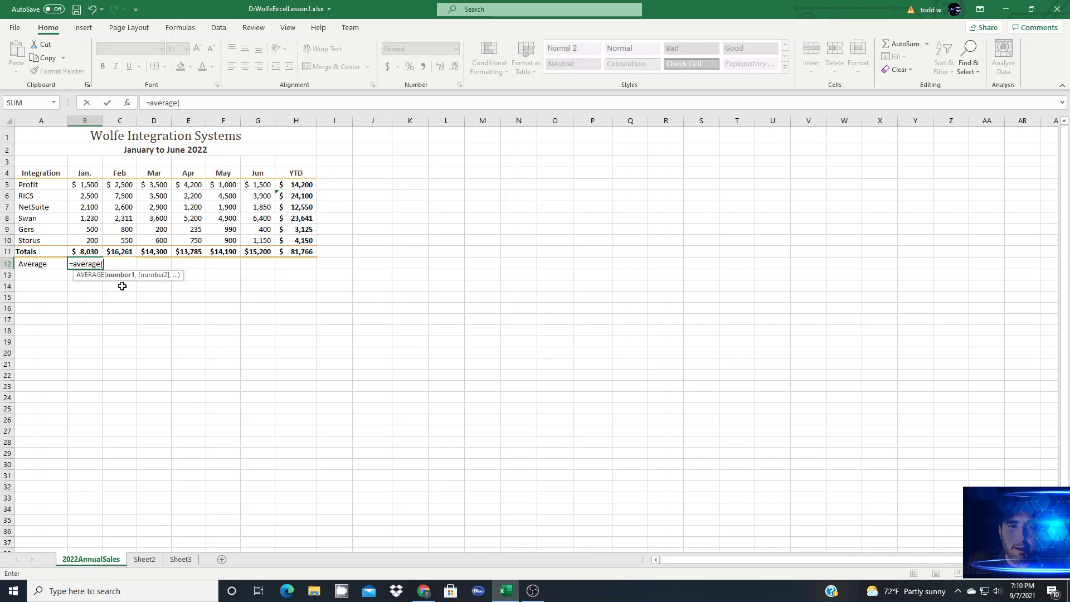
pyautogui.moveTo(86, 186); pyautogui.dragTo(83, 239)
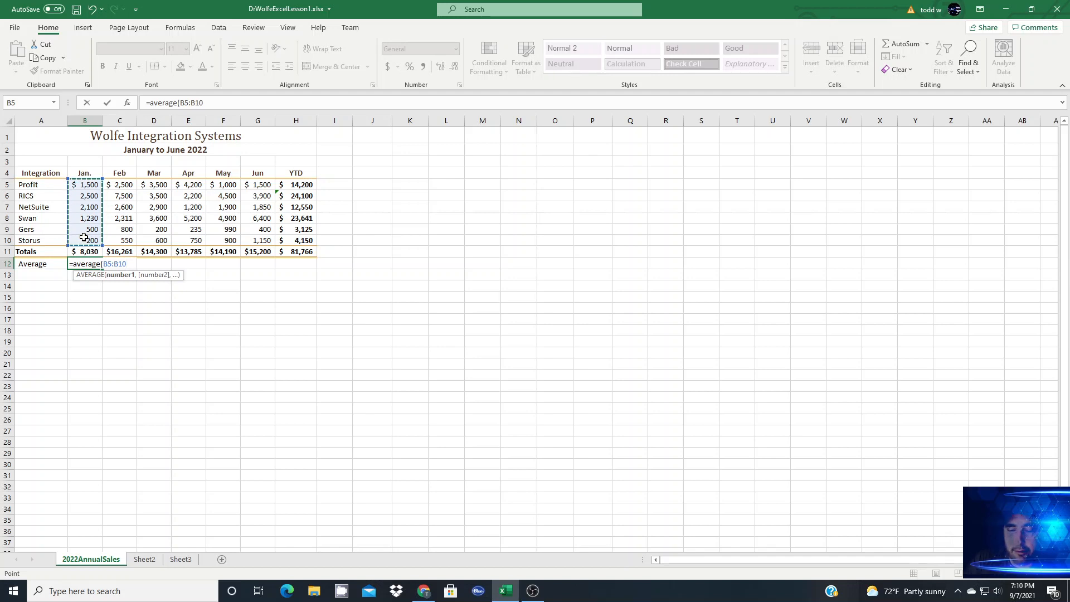
pyautogui.write(')')
pyautogui.press('Return')
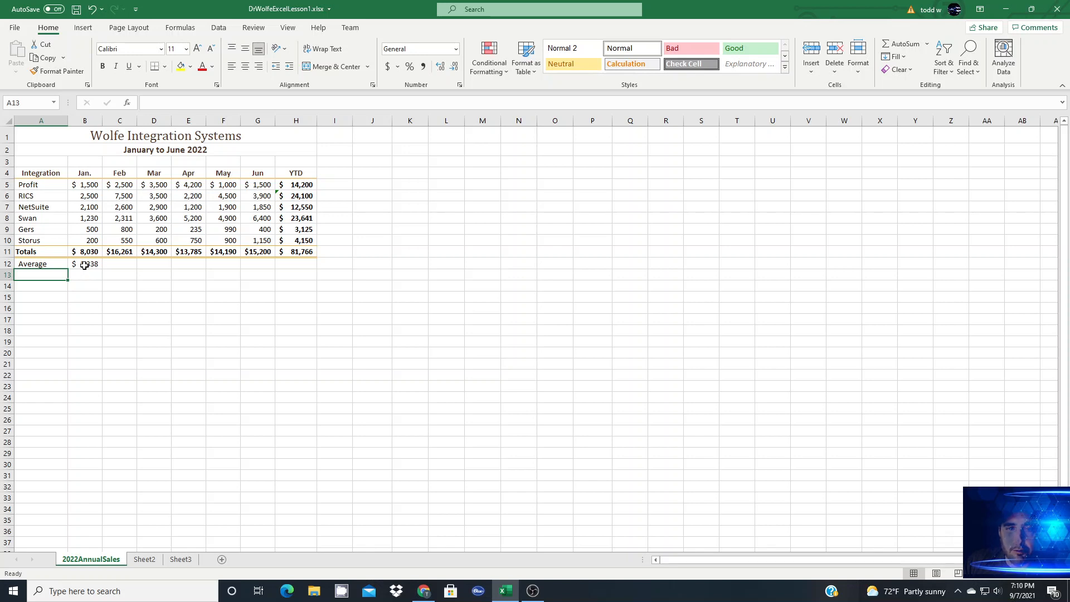
# Step: Check the average of the selected January cells B5:B10 and view the AutoSum function choices with C12 selected
pyautogui.moveTo(87, 185); pyautogui.dragTo(88, 240)
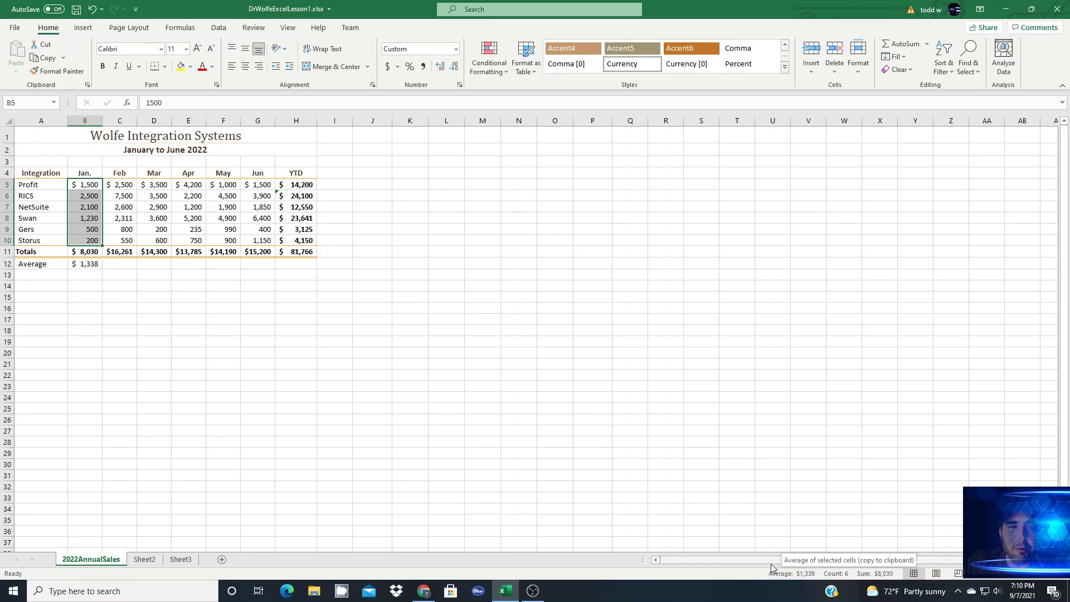
pyautogui.click(120, 266)
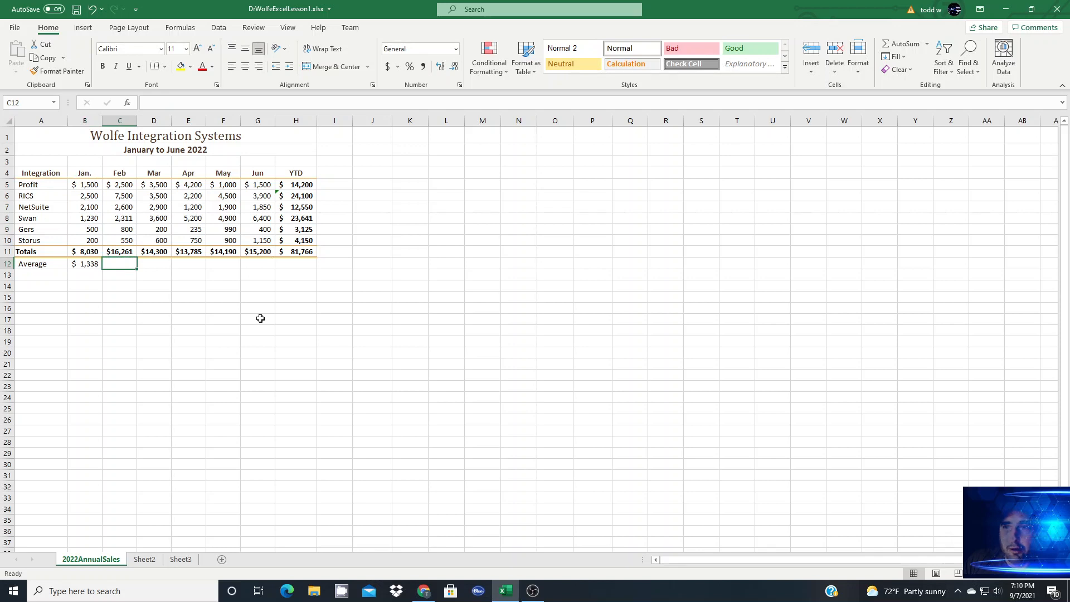
pyautogui.click(928, 46)
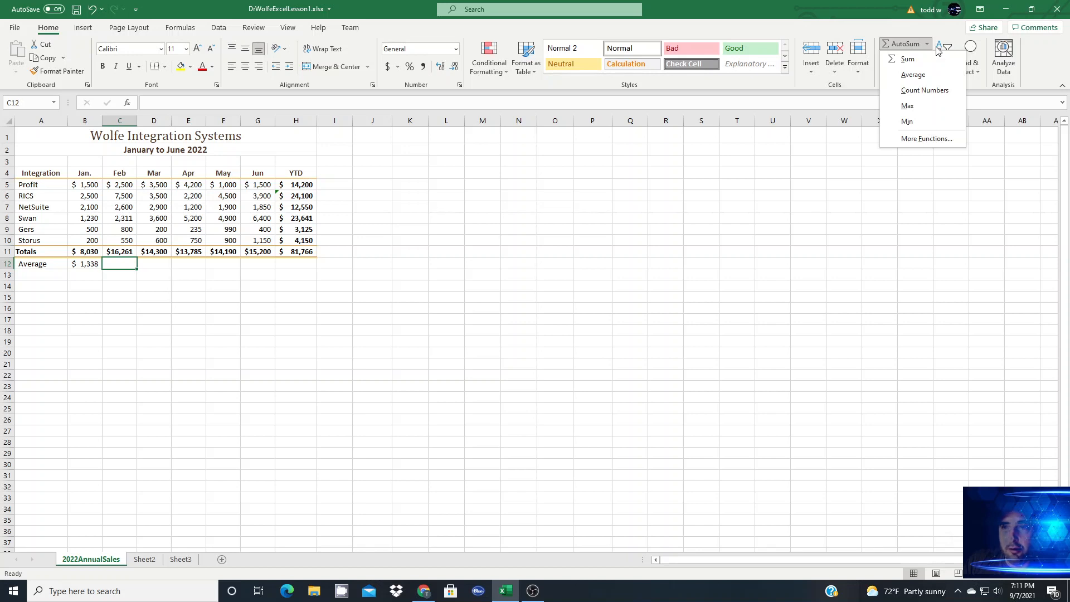
# Step: Fill the January average formula in B12 across the Average row through H12
pyautogui.click(88, 269)
pyautogui.click(89, 270)
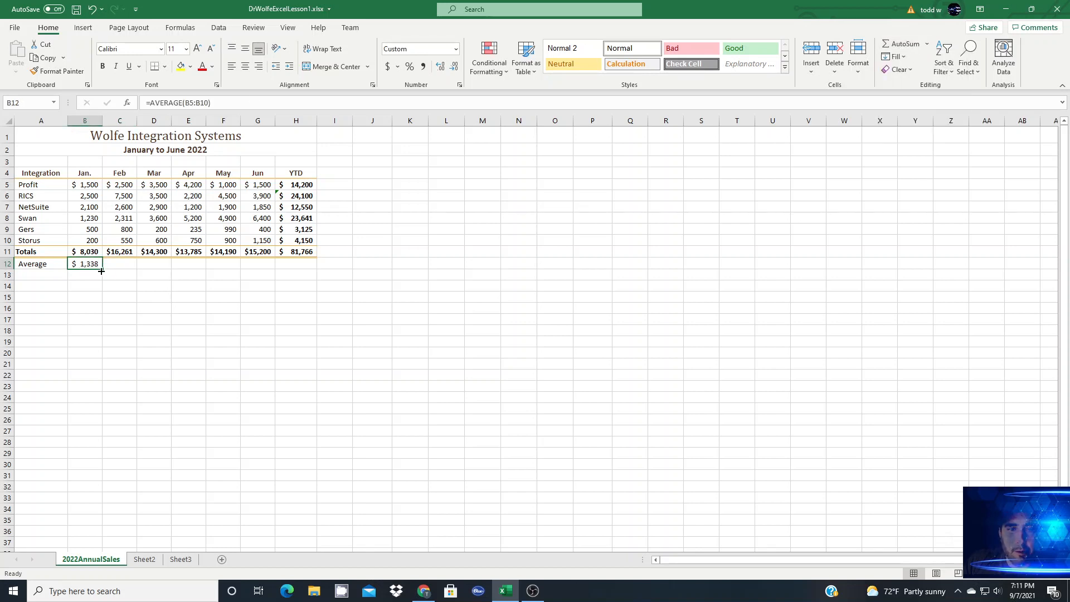
pyautogui.moveTo(102, 271); pyautogui.dragTo(306, 269)
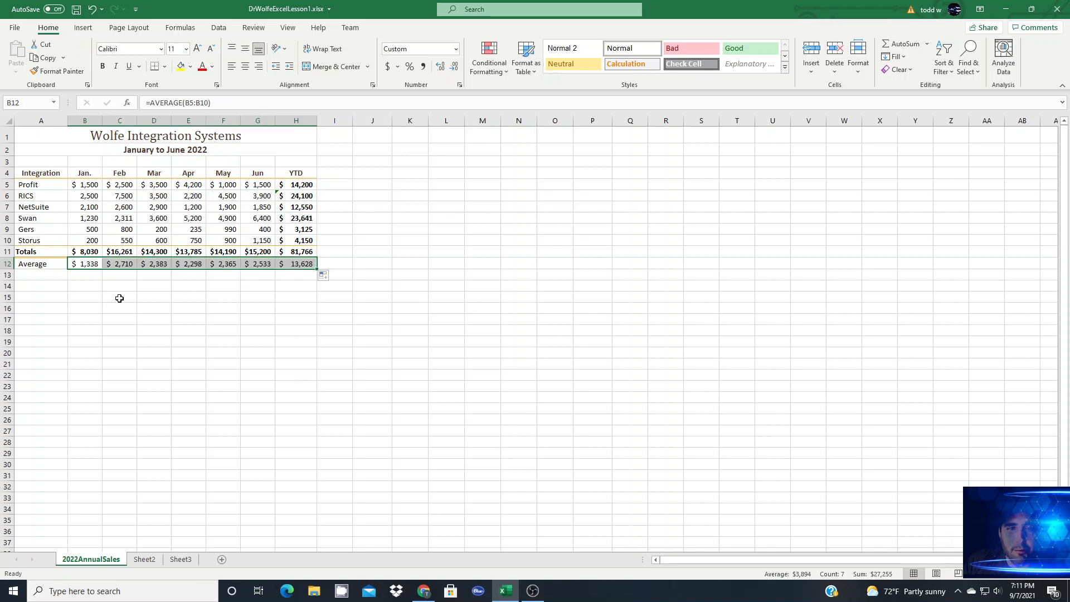
# Step: Add a Min row in row 13 with =min(B5:B10) in B13, filled across through H13
pyautogui.click(41, 274)
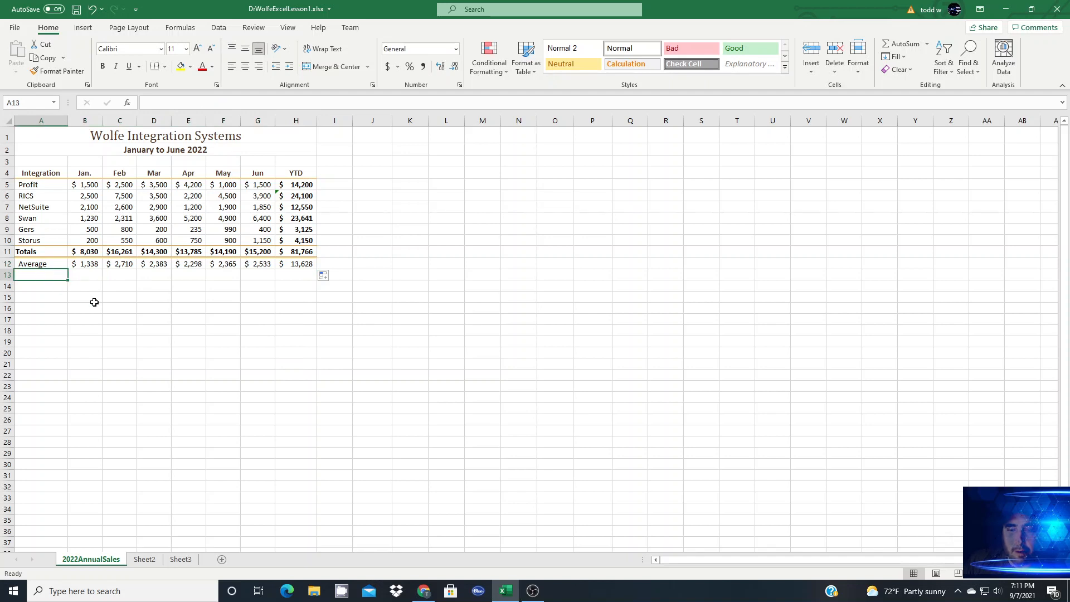
pyautogui.write('Min')
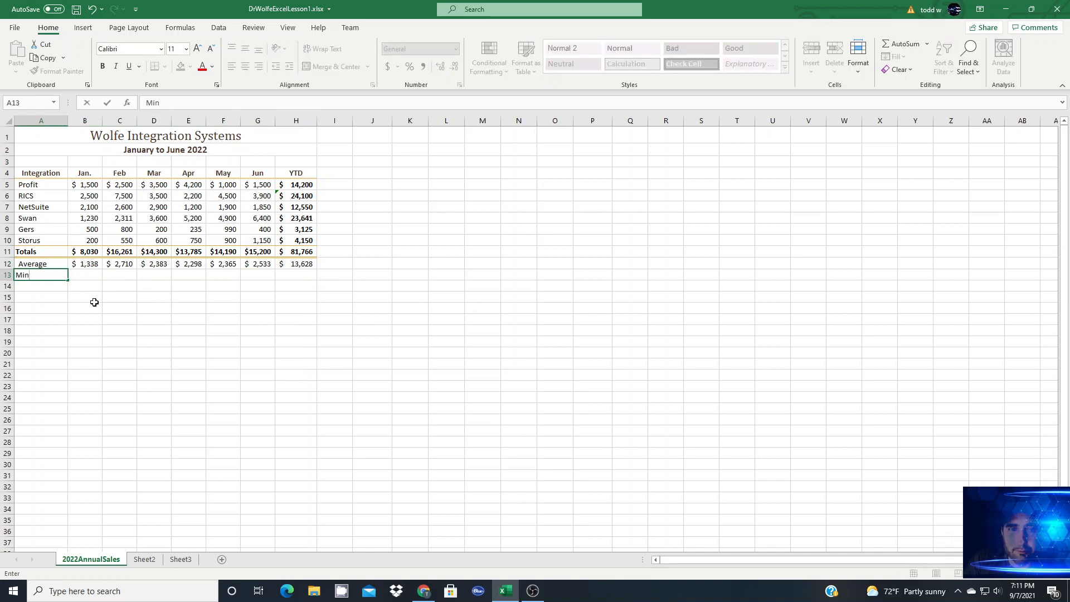
pyautogui.press('Tab')
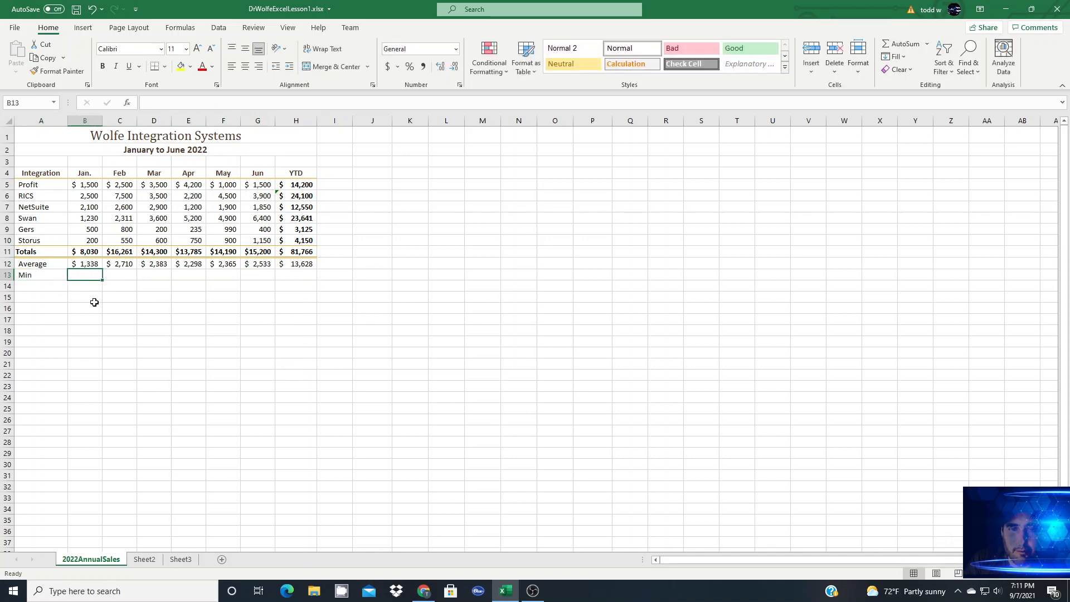
pyautogui.write('=min')
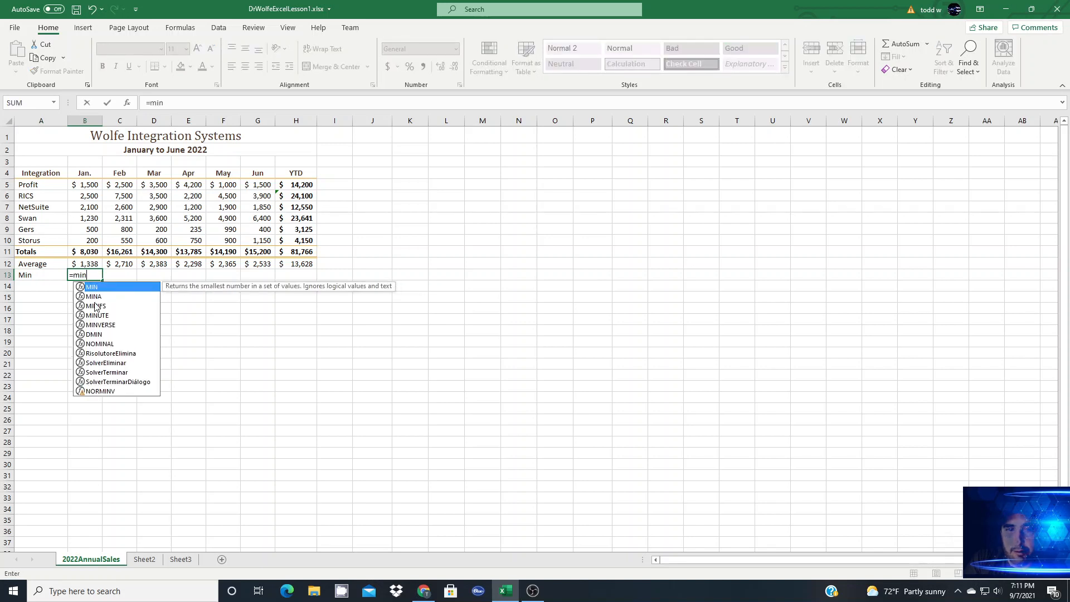
pyautogui.write('(')
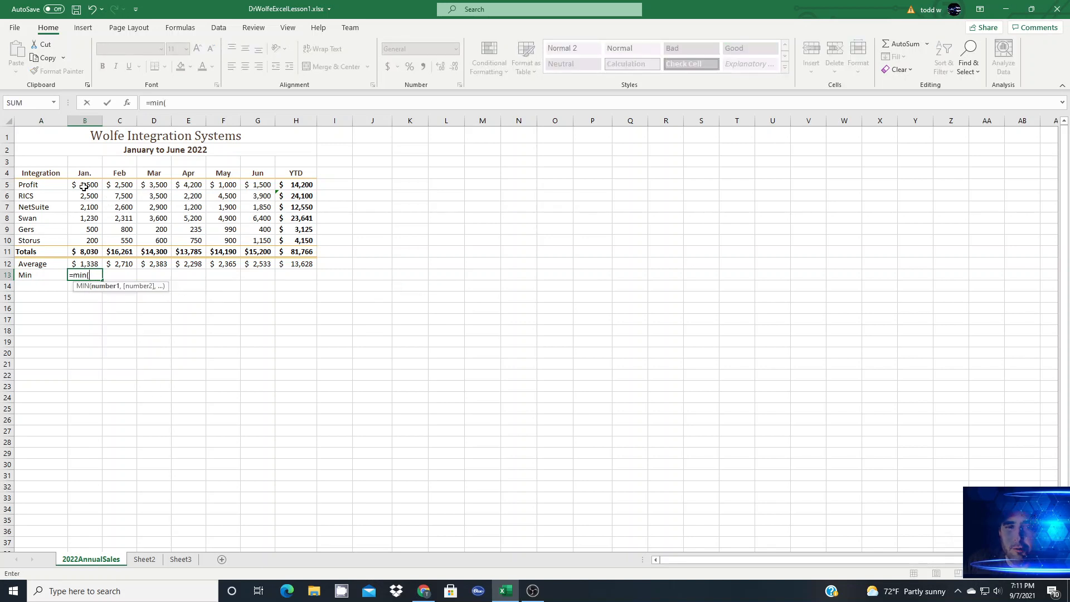
pyautogui.moveTo(84, 186); pyautogui.dragTo(84, 239)
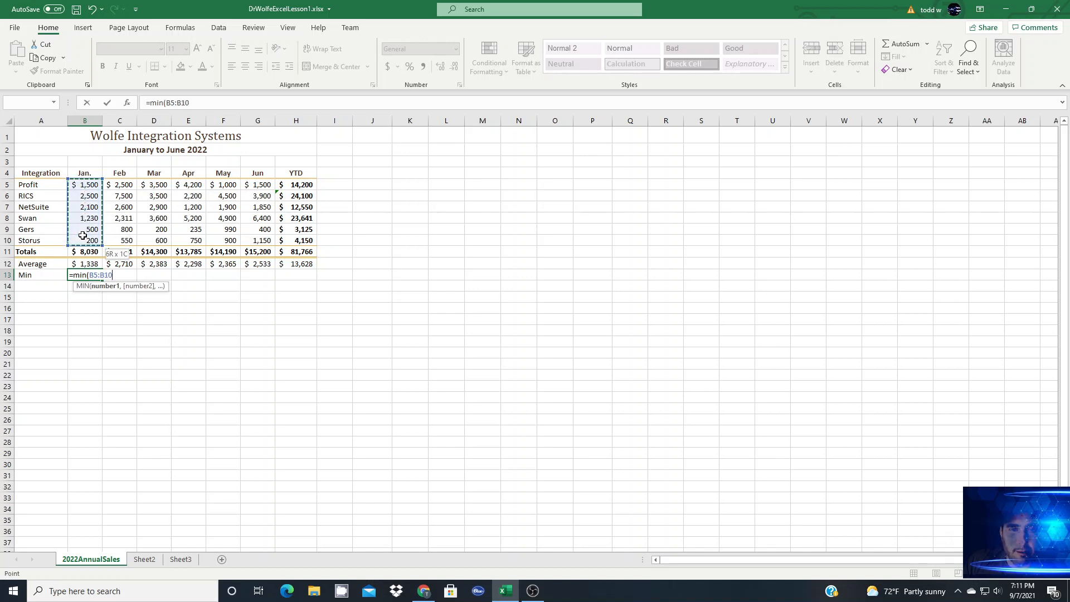
pyautogui.write(')')
pyautogui.press('Return')
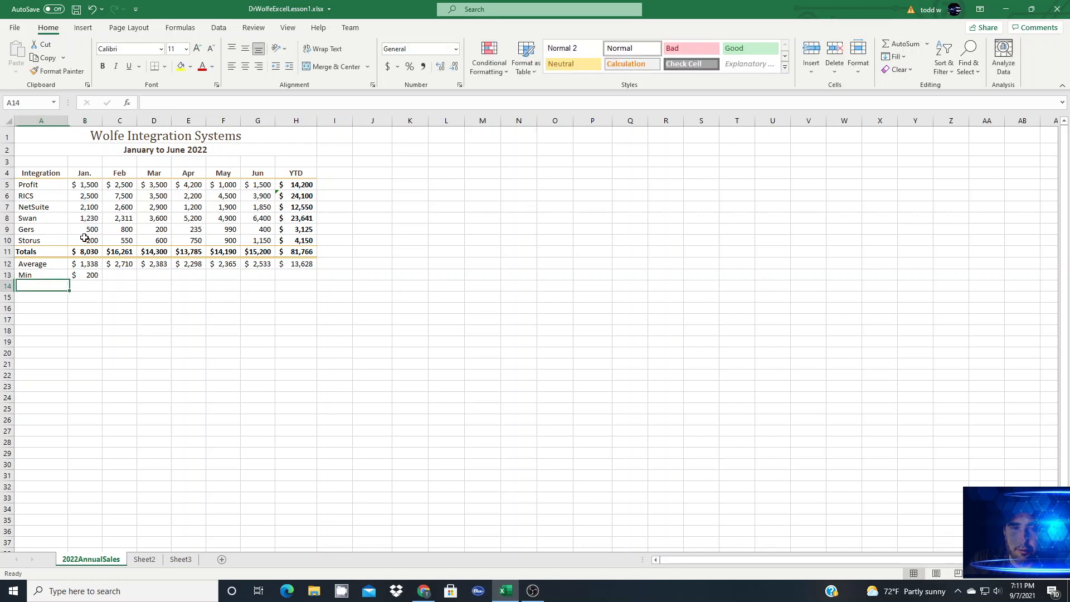
pyautogui.click(89, 273)
pyautogui.moveTo(104, 282); pyautogui.dragTo(296, 279)
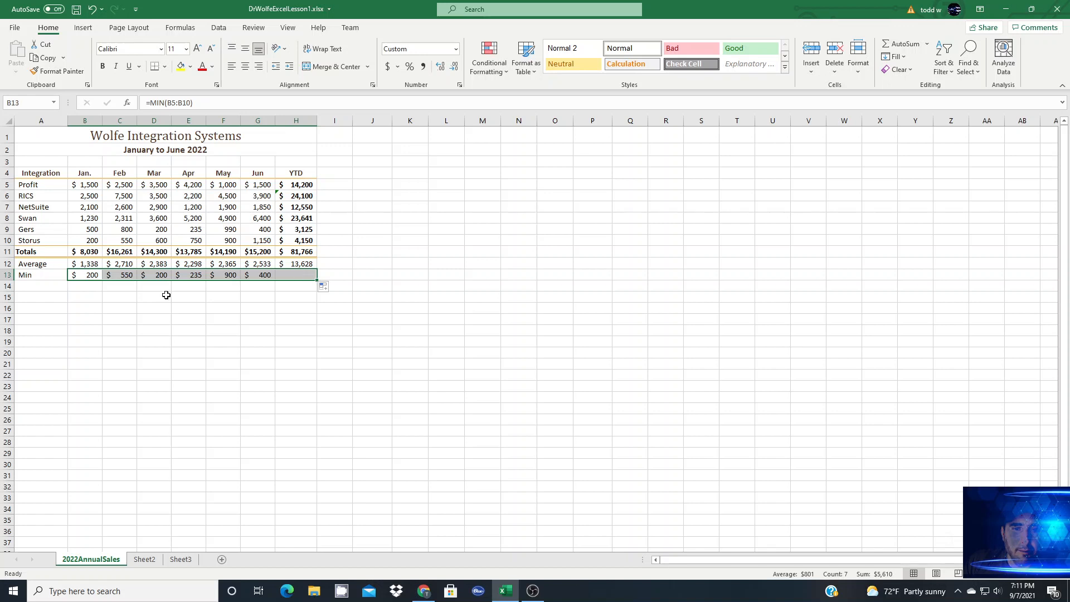
# Step: Add a Max row in row 14 with =max(B5:B10) in B14, filled across through H14
pyautogui.click(35, 285)
pyautogui.write('Max')
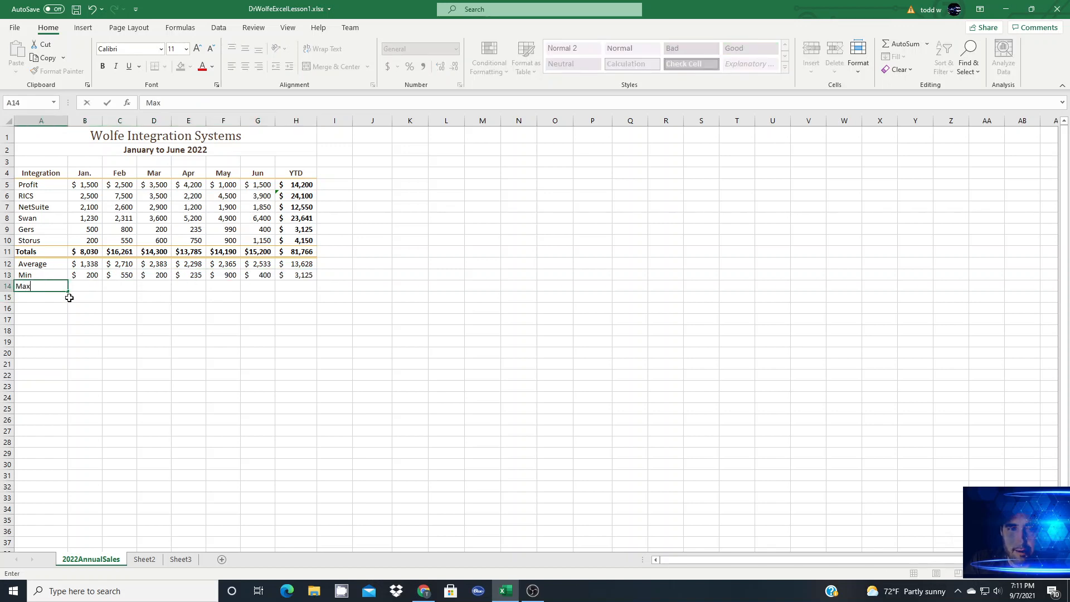
pyautogui.press('Tab')
pyautogui.write('=m')
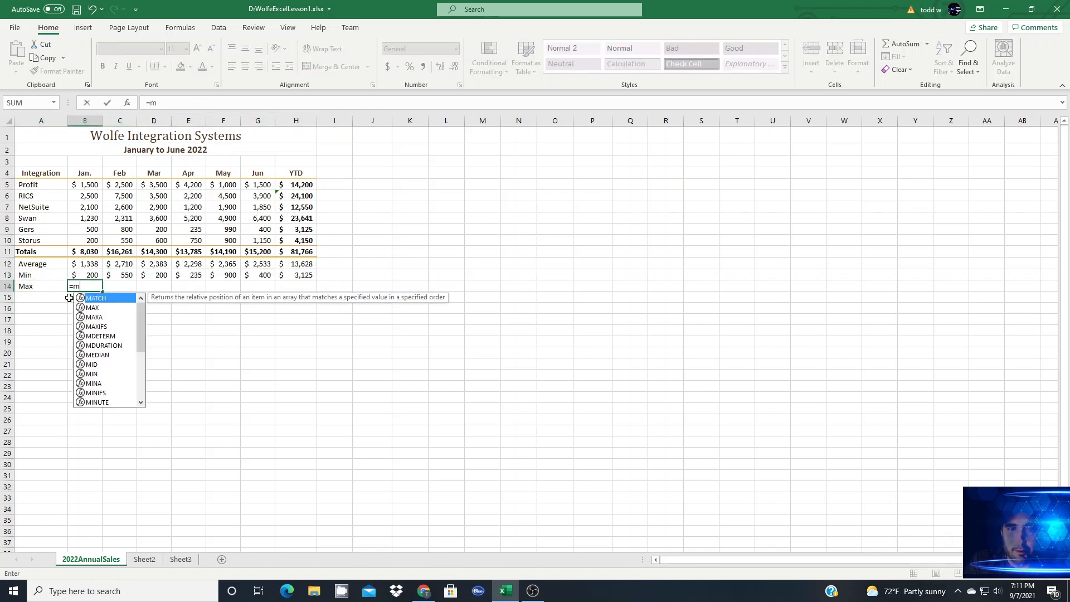
pyautogui.write('ax(')
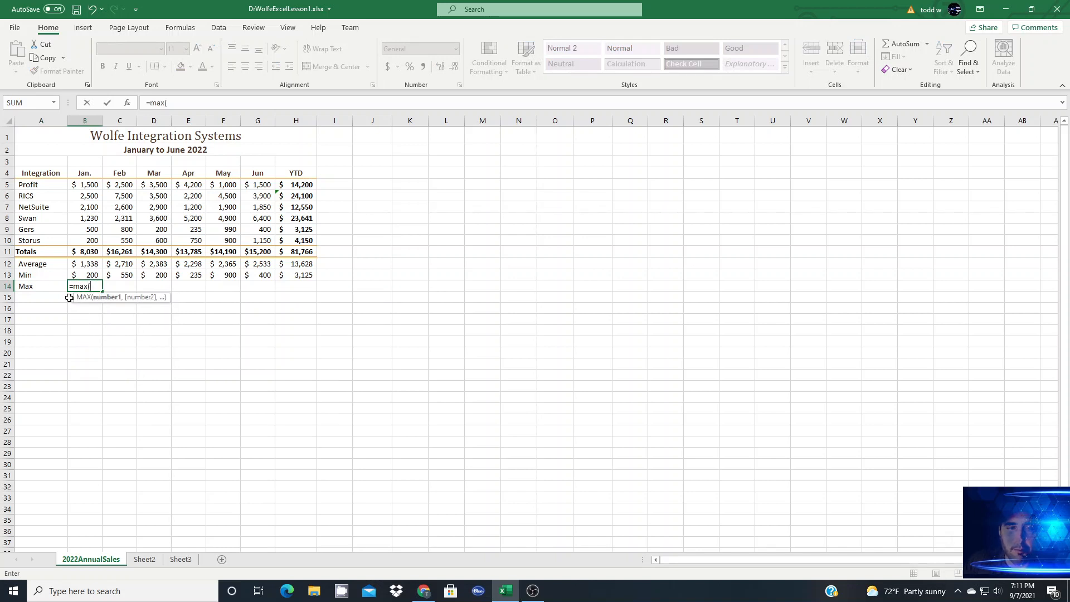
pyautogui.moveTo(81, 186); pyautogui.dragTo(83, 243)
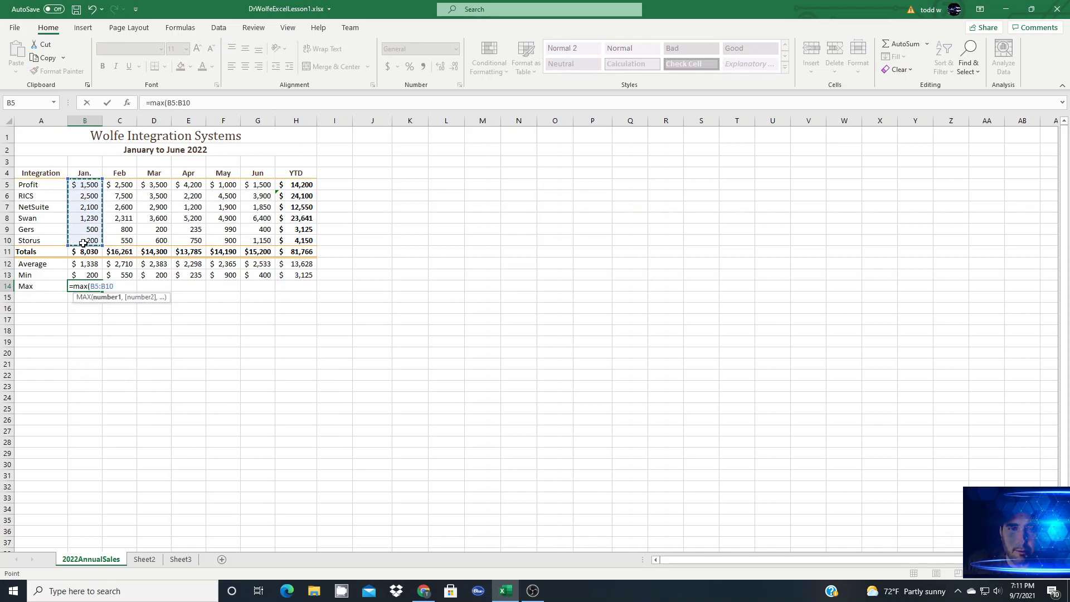
pyautogui.hotkey('ctrl', 'Return')
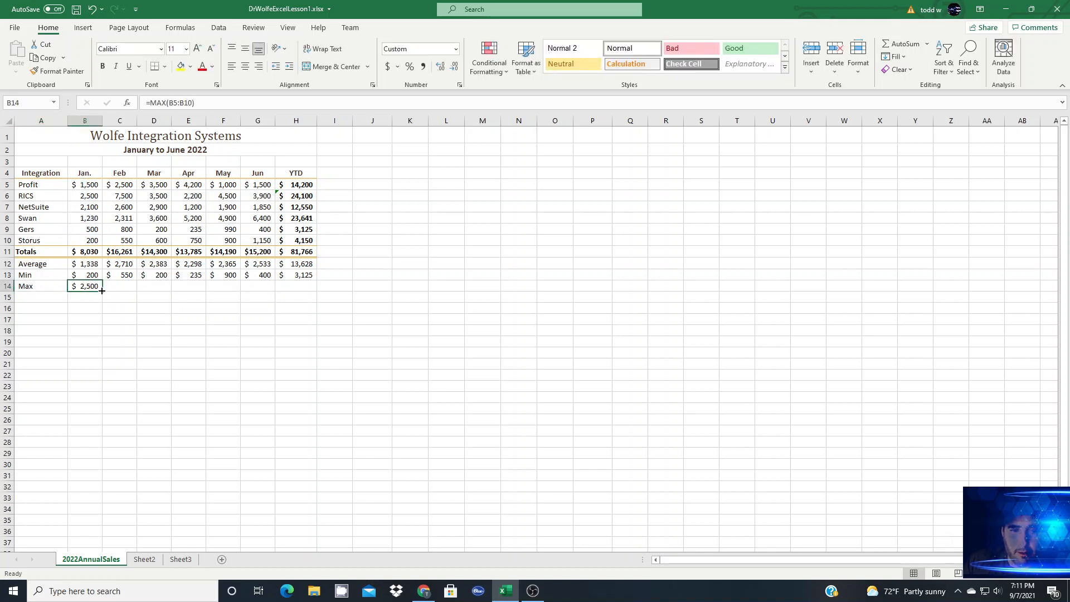
pyautogui.moveTo(101, 290); pyautogui.dragTo(313, 291)
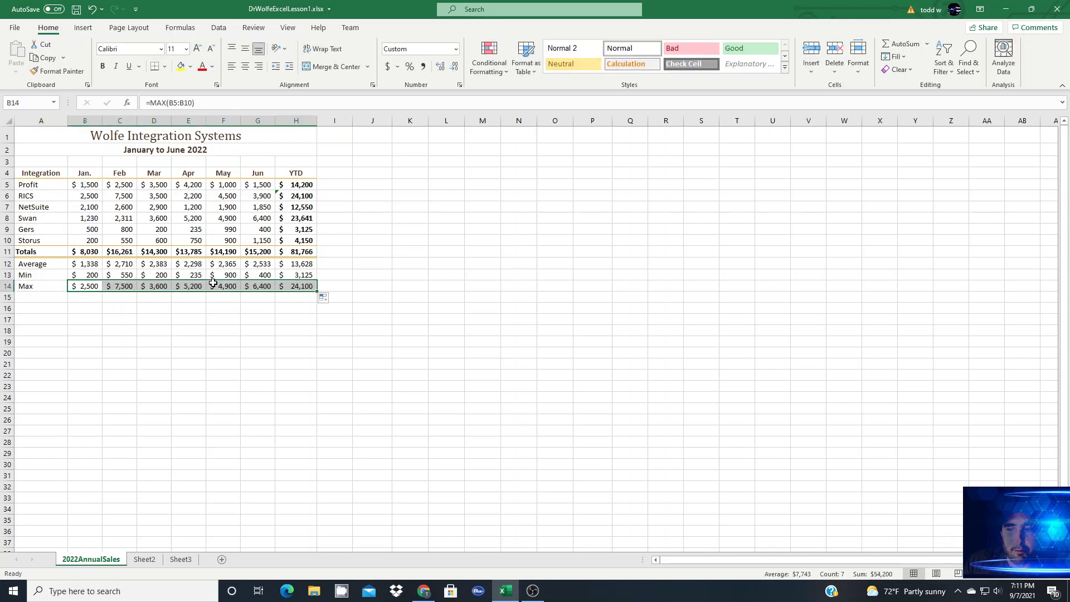
# Step: Label A15 as Count and enter a COUNT formula in B15 over the January figures from Profit through Storus
pyautogui.click(38, 299)
pyautogui.write('Counr')
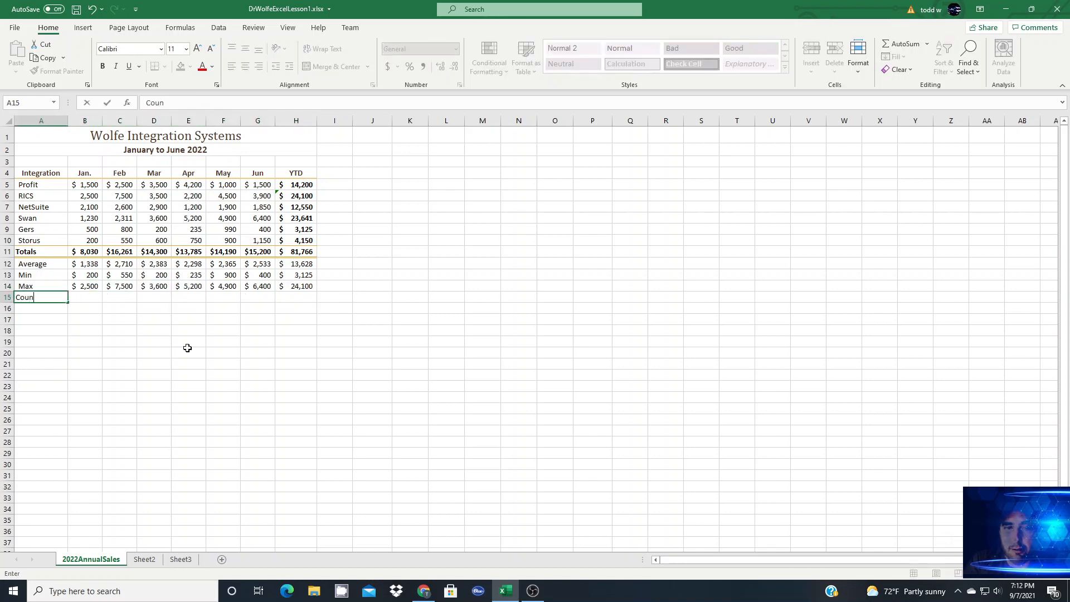
pyautogui.press('Tab')
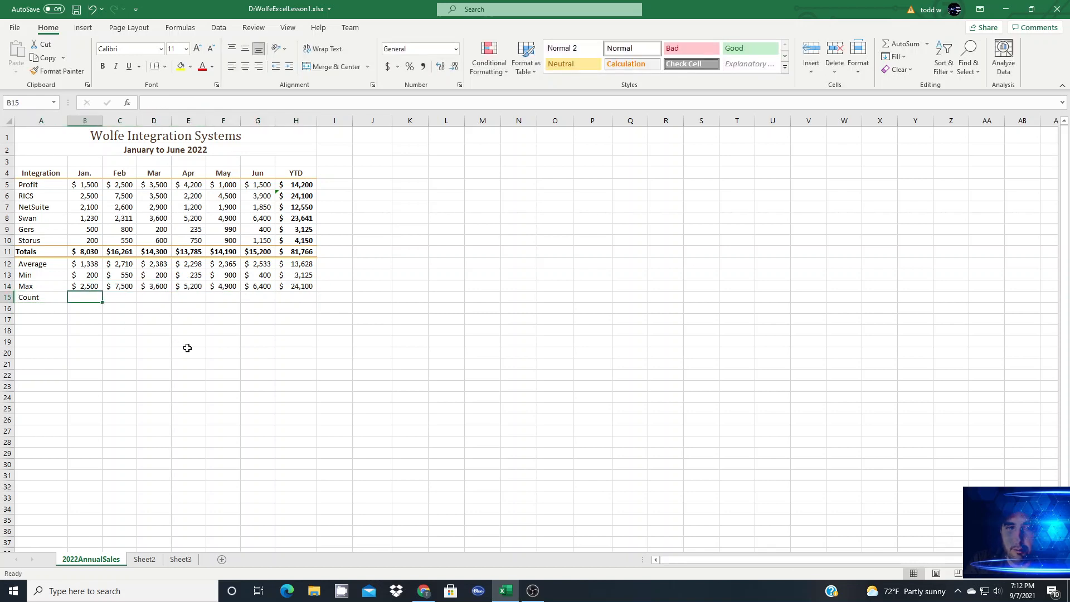
pyautogui.write('=count(')
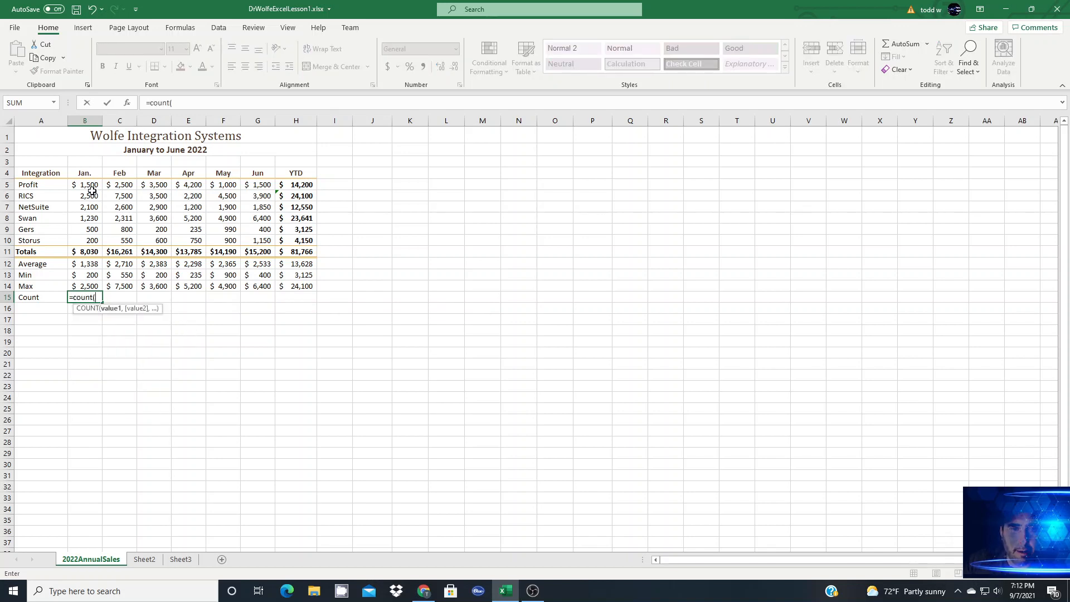
pyautogui.moveTo(91, 188); pyautogui.dragTo(109, 252)
pyautogui.write(')')
pyautogui.press('Return')
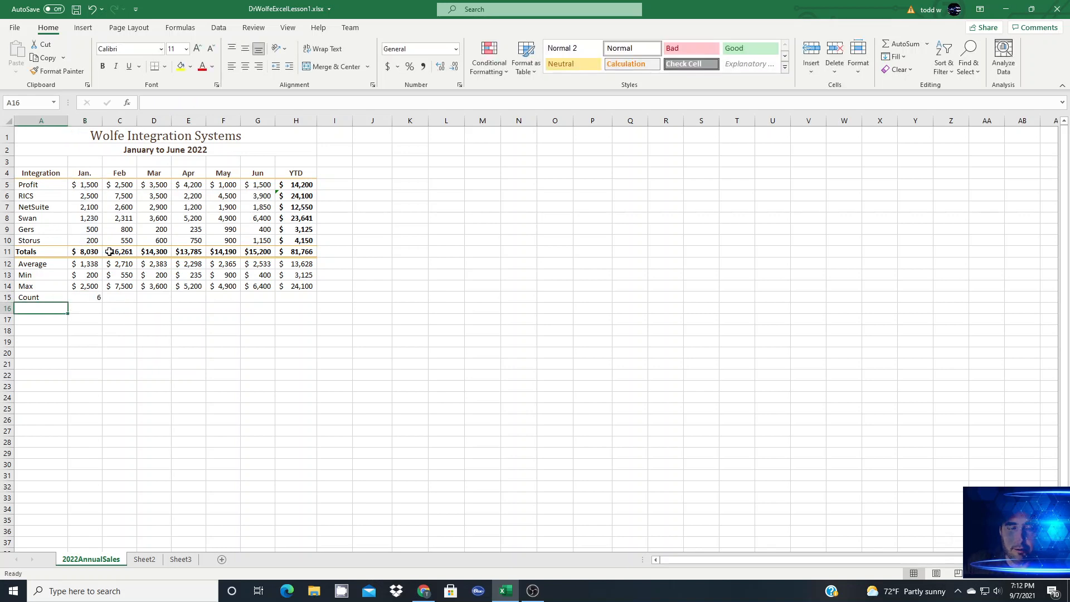